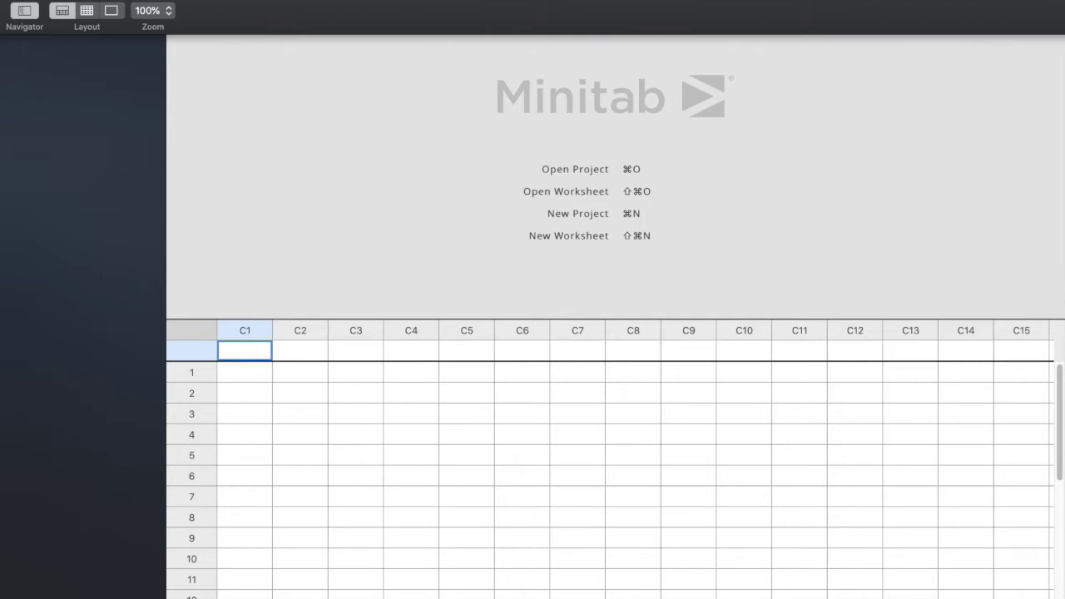
# Start a Create Factorial Design with 3 factors as a 2-level factorial with specified generators.
pyautogui.click(279, 1)
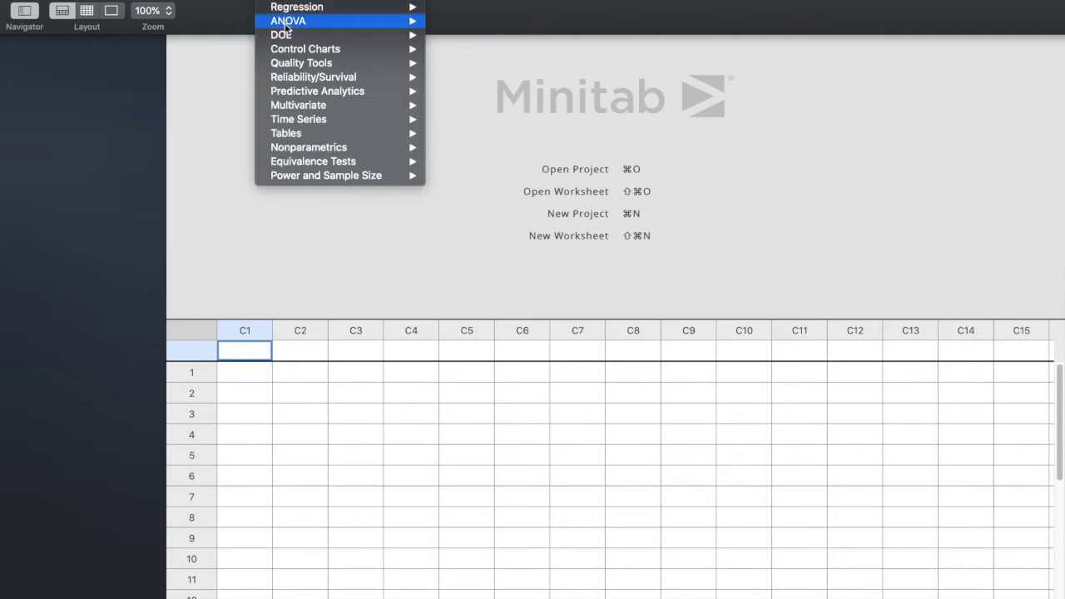
pyautogui.moveTo(283, 34)
pyautogui.moveTo(486, 45)
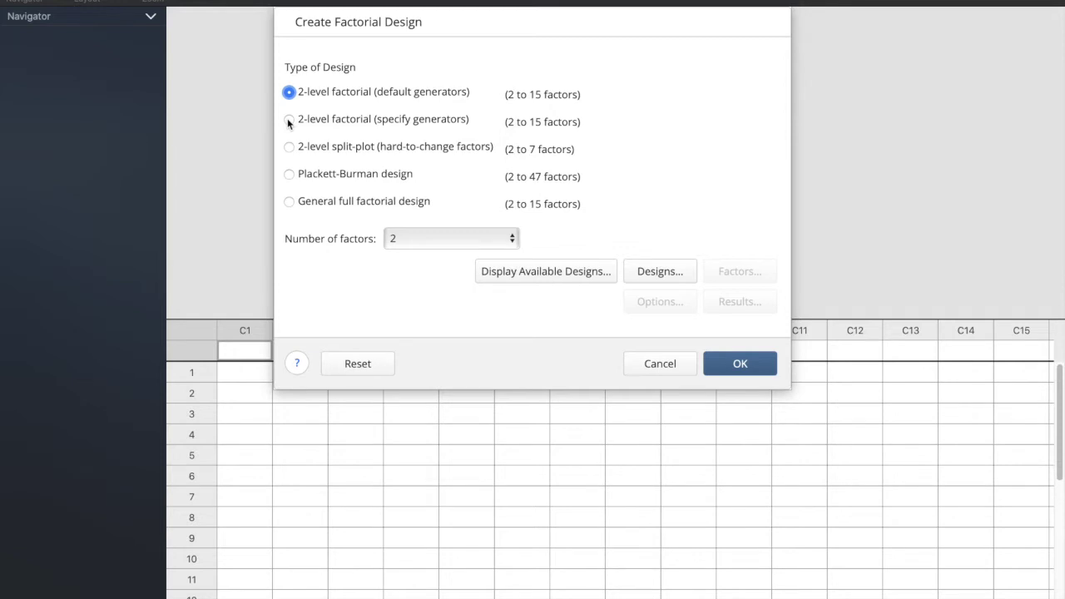
pyautogui.click(512, 240)
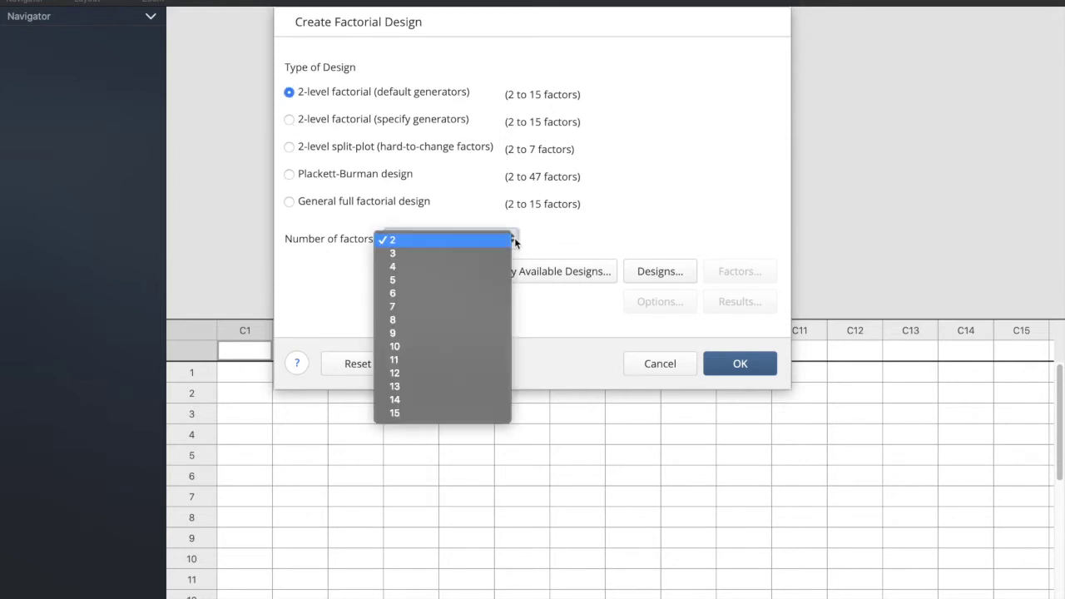
pyautogui.click(483, 254)
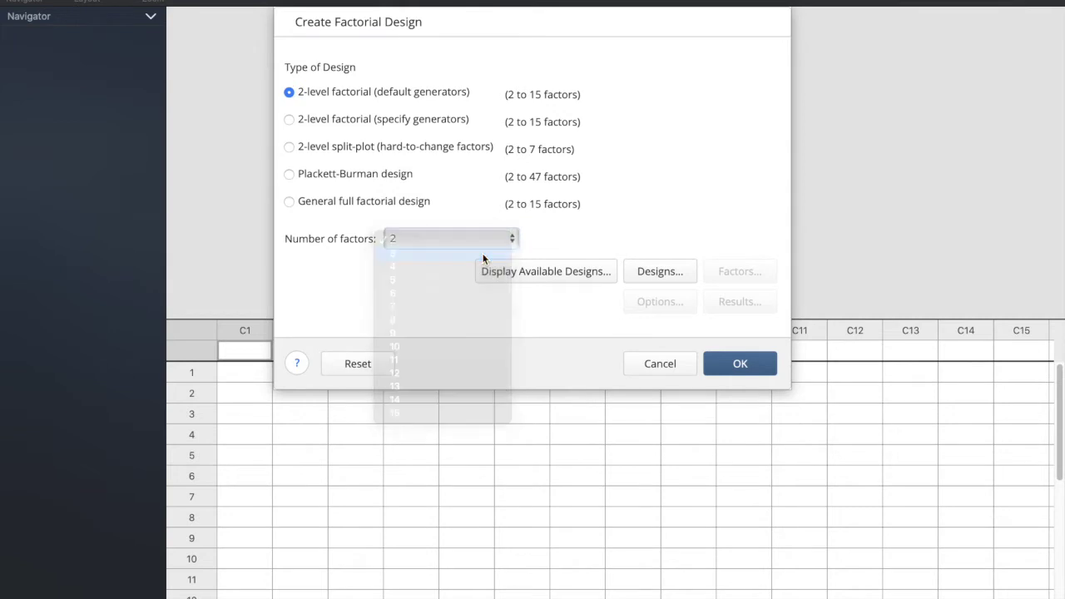
pyautogui.click(289, 120)
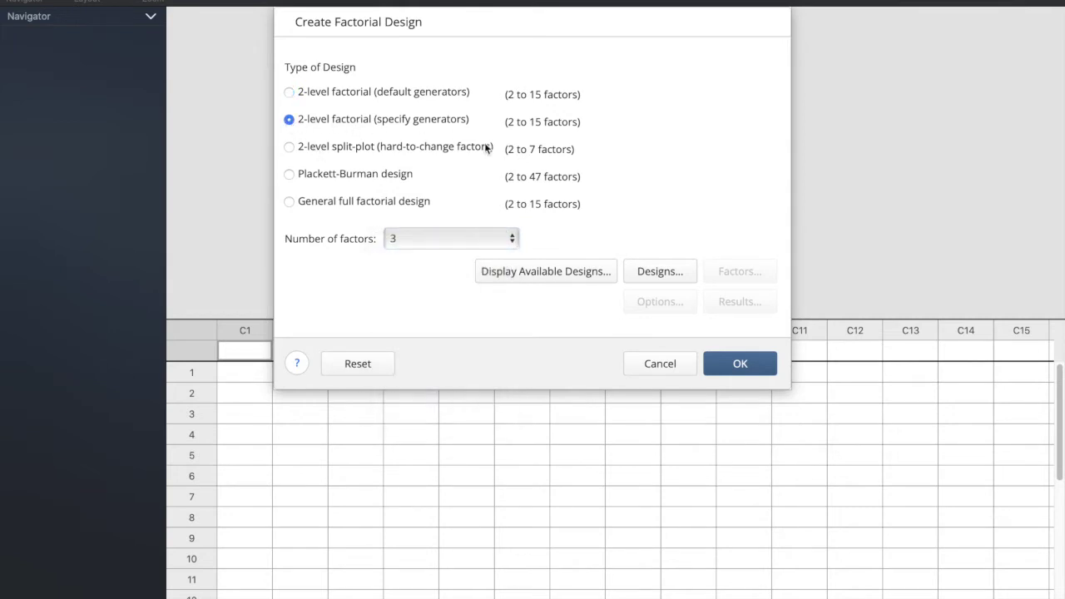
# Choose the full factorial design with 3 replicates for corner points.
pyautogui.click(659, 272)
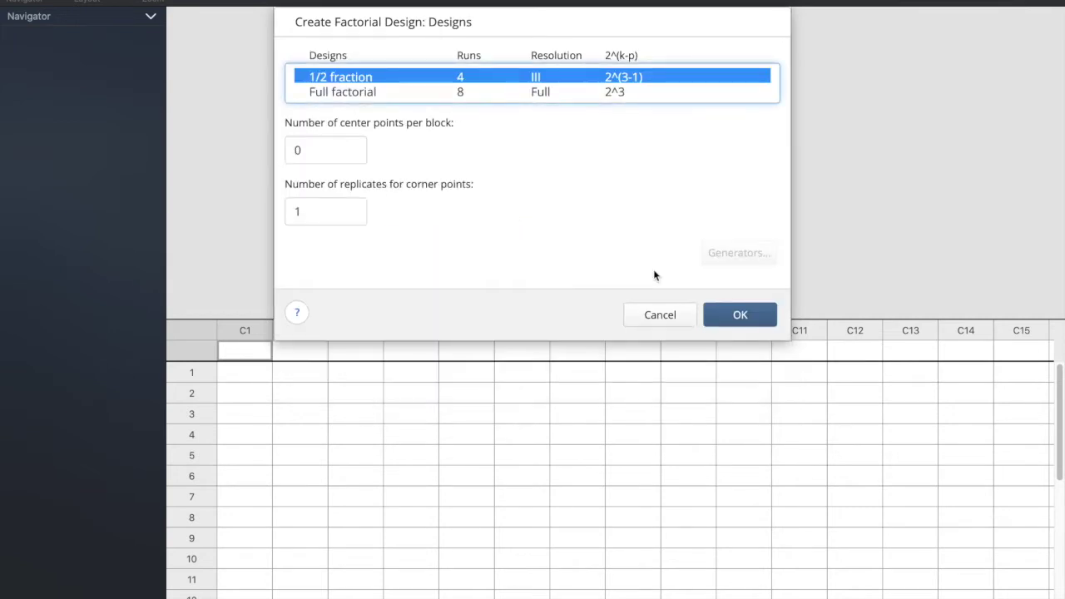
pyautogui.doubleClick(326, 209)
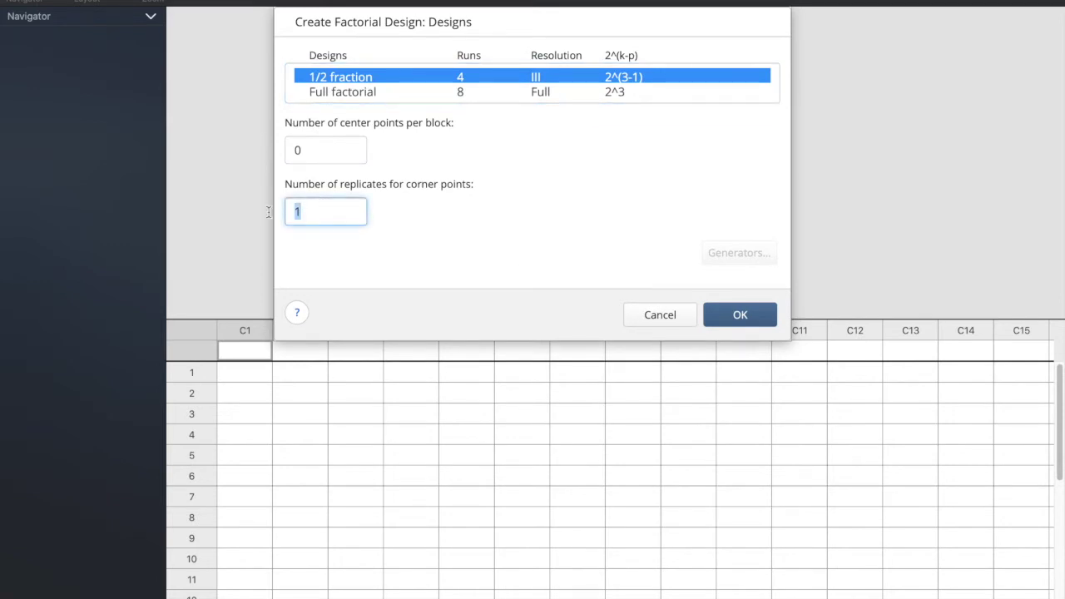
pyautogui.write('3')
pyautogui.click(544, 93)
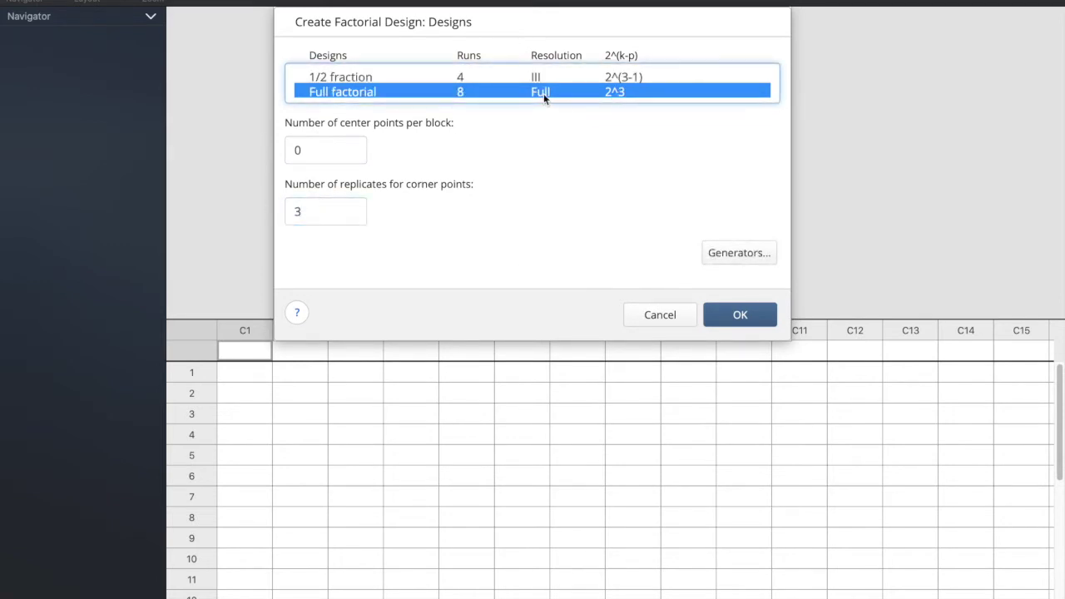
# Set ABC as the block generator.
pyautogui.click(739, 253)
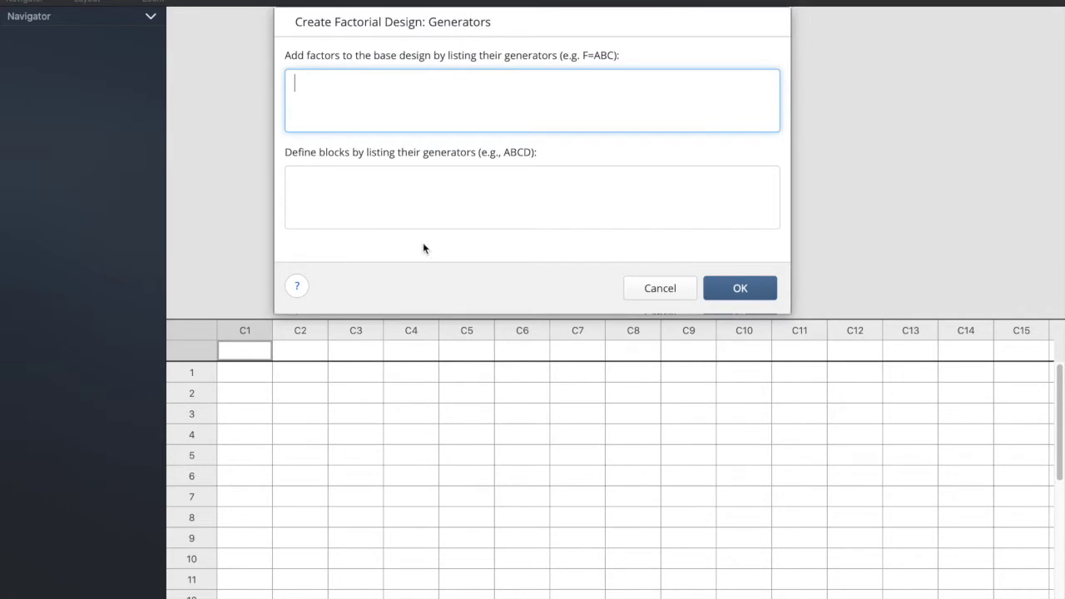
pyautogui.click(313, 172)
pyautogui.write('ABC')
pyautogui.click(740, 287)
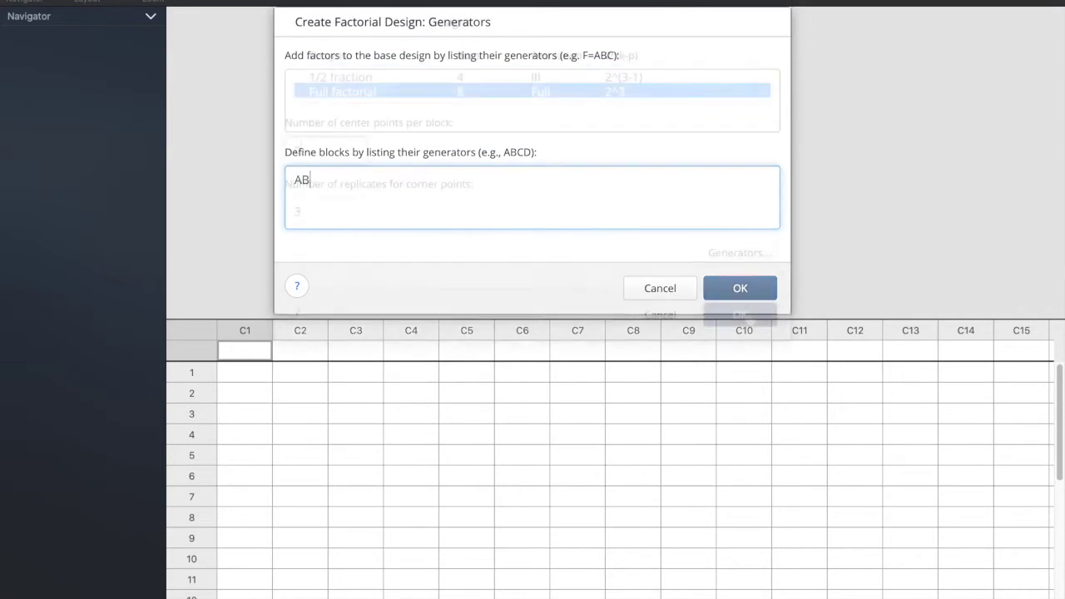
# Accept the default Options and Results settings and create the design.
pyautogui.click(672, 303)
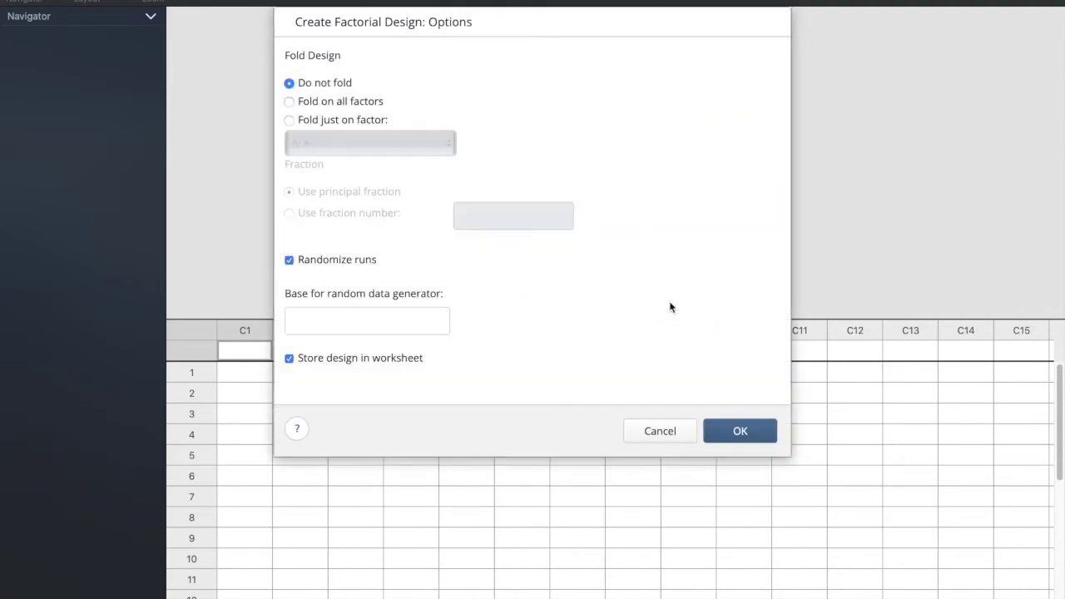
pyautogui.press('Return')
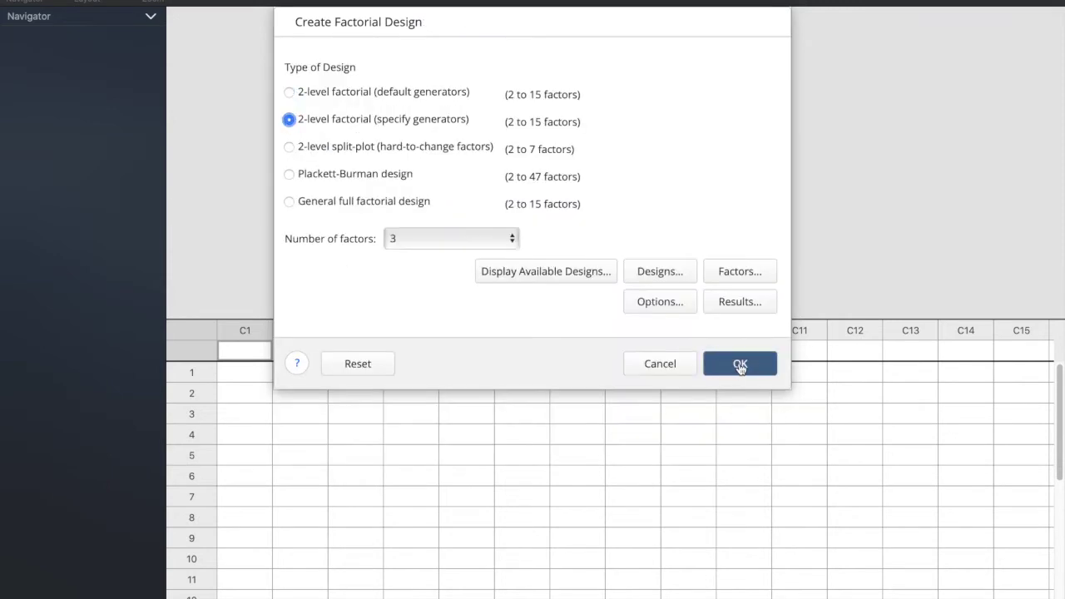
pyautogui.click(748, 303)
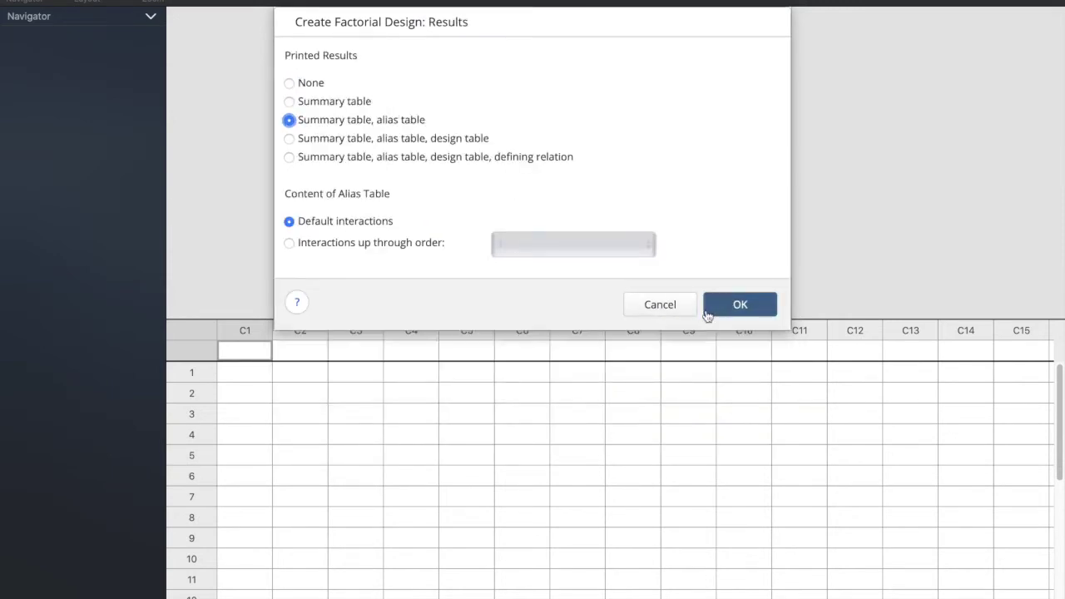
pyautogui.click(737, 307)
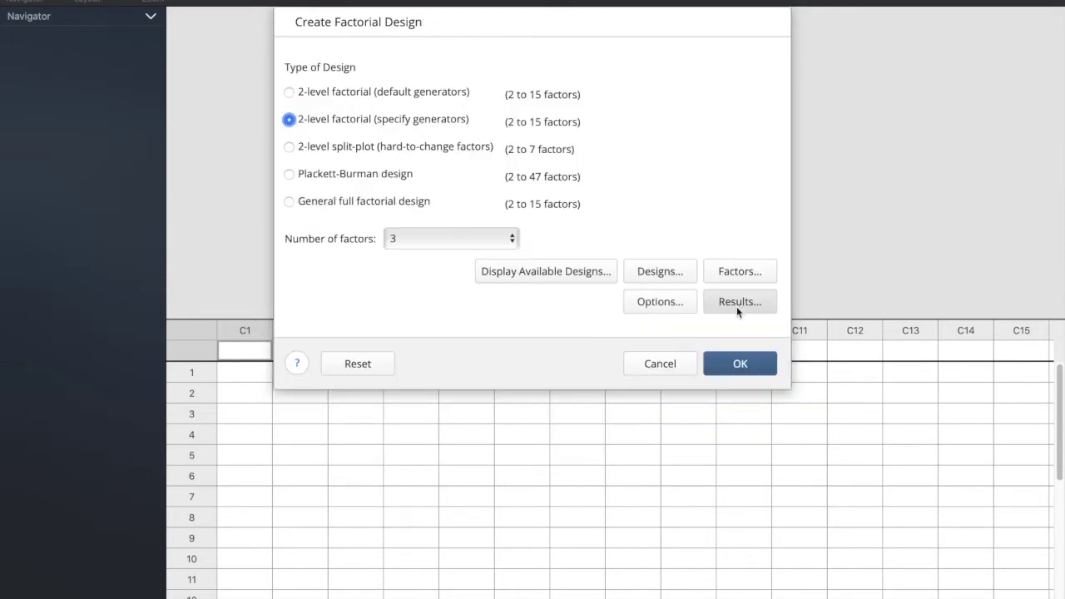
pyautogui.click(739, 363)
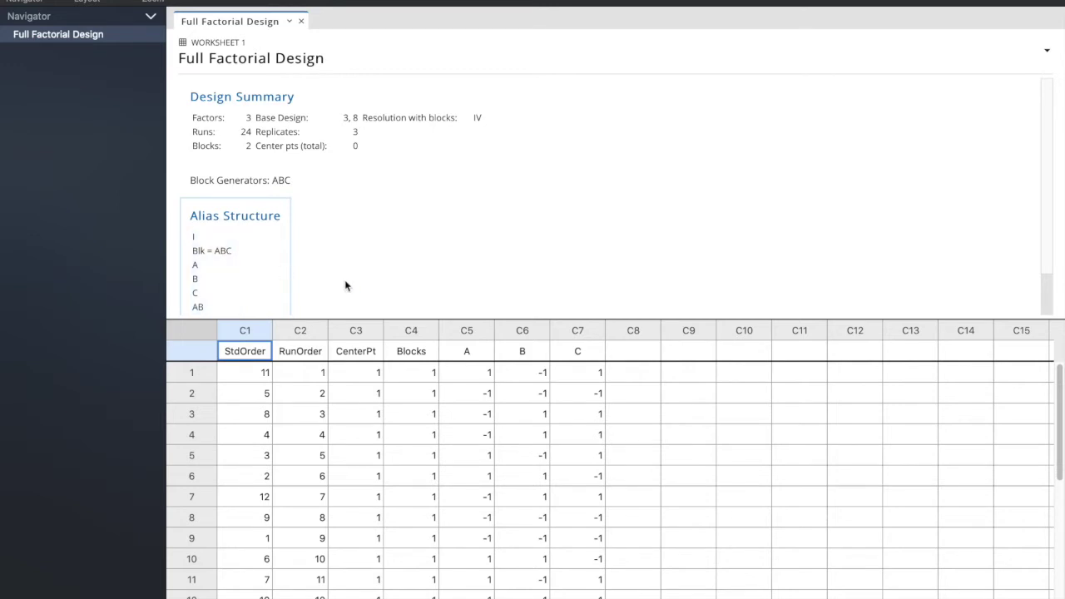
# Paste the measured response values into C8 and name the column 'Response'.
pyautogui.click(634, 376)
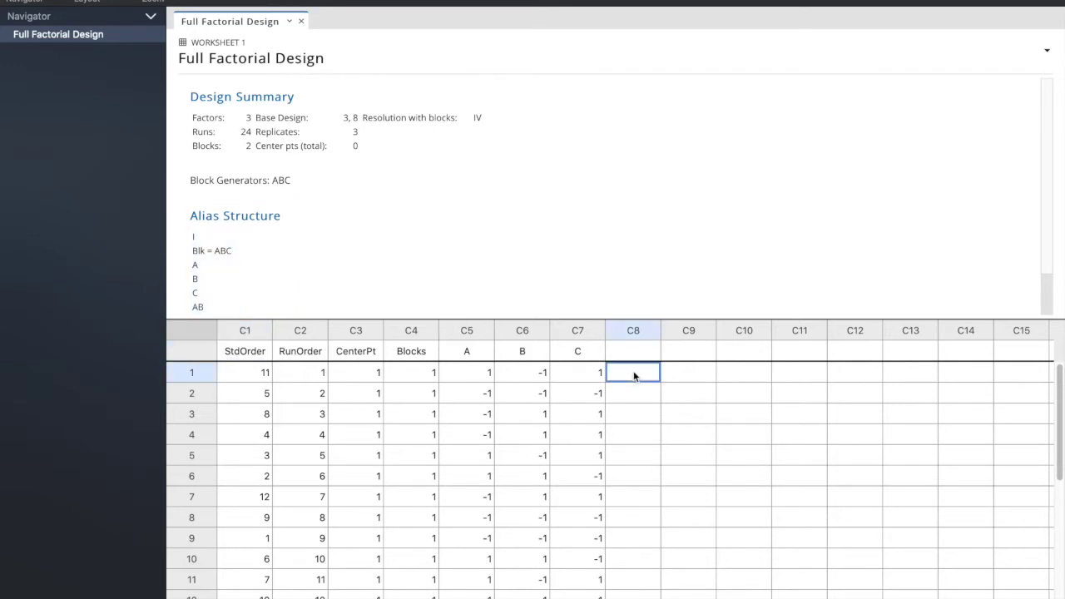
pyautogui.hotkey('ctrl', 'v')
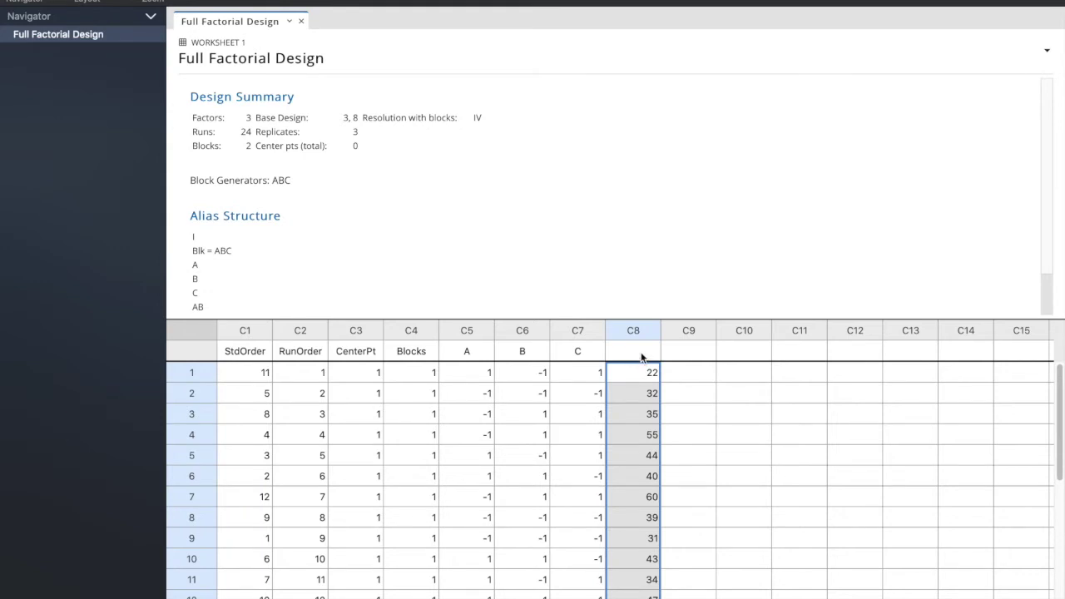
pyautogui.click(642, 357)
pyautogui.write('Resp')
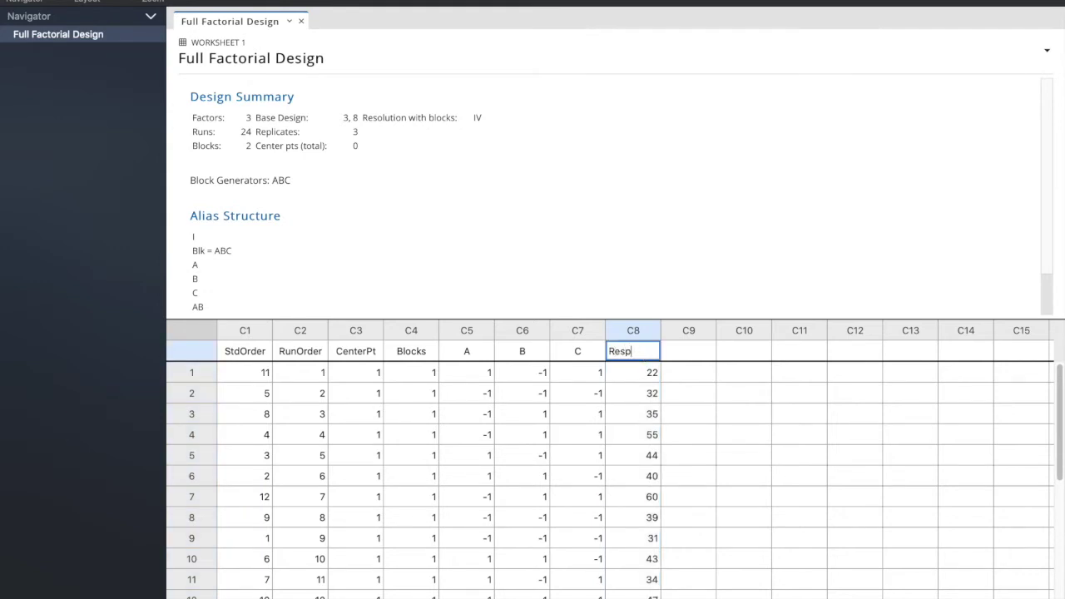
pyautogui.write('onse')
pyautogui.click(697, 408)
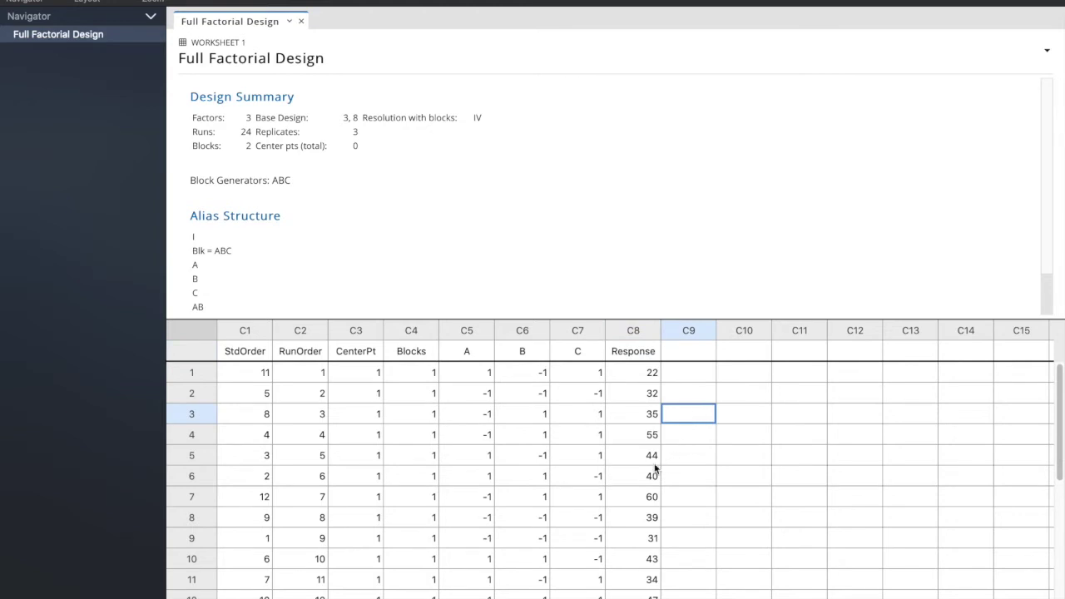
# Set up Analyze Factorial Design with Response as the response and the default model terms.
pyautogui.moveTo(333, 2)
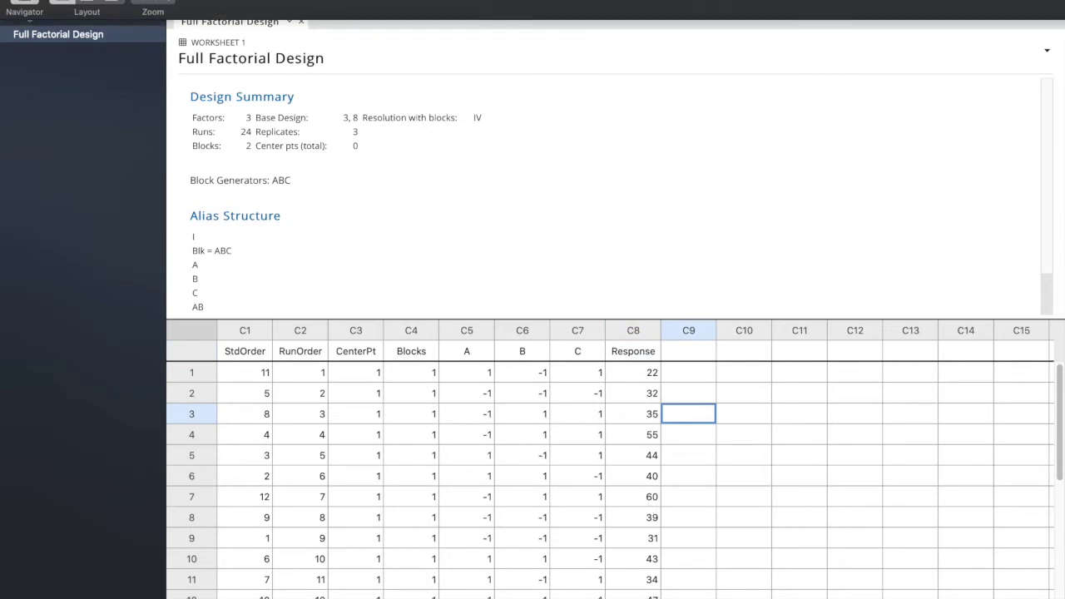
pyautogui.click(287, 2)
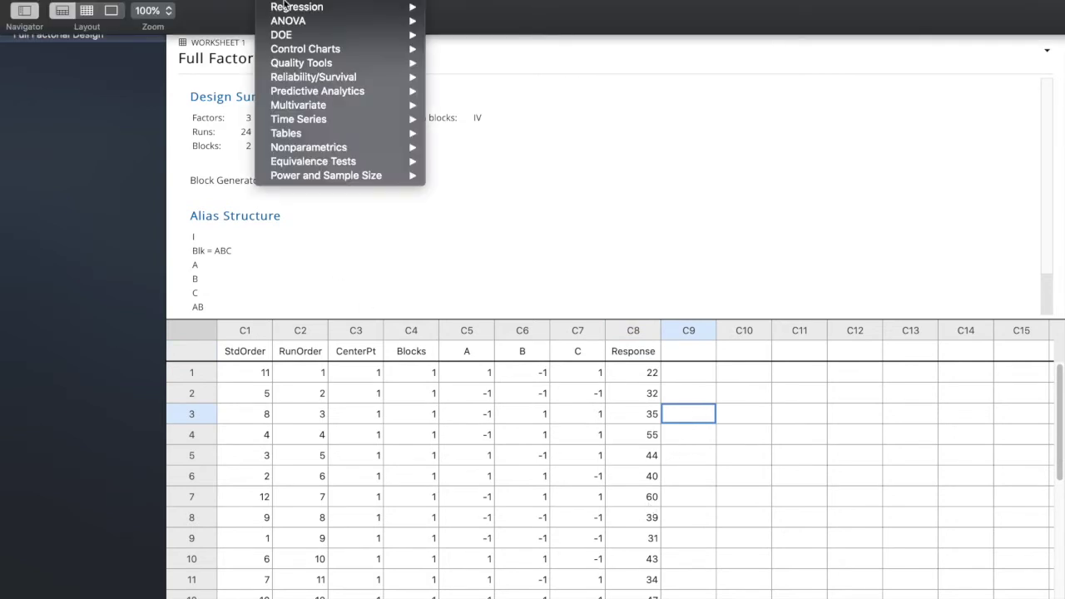
pyautogui.moveTo(297, 35)
pyautogui.moveTo(458, 49)
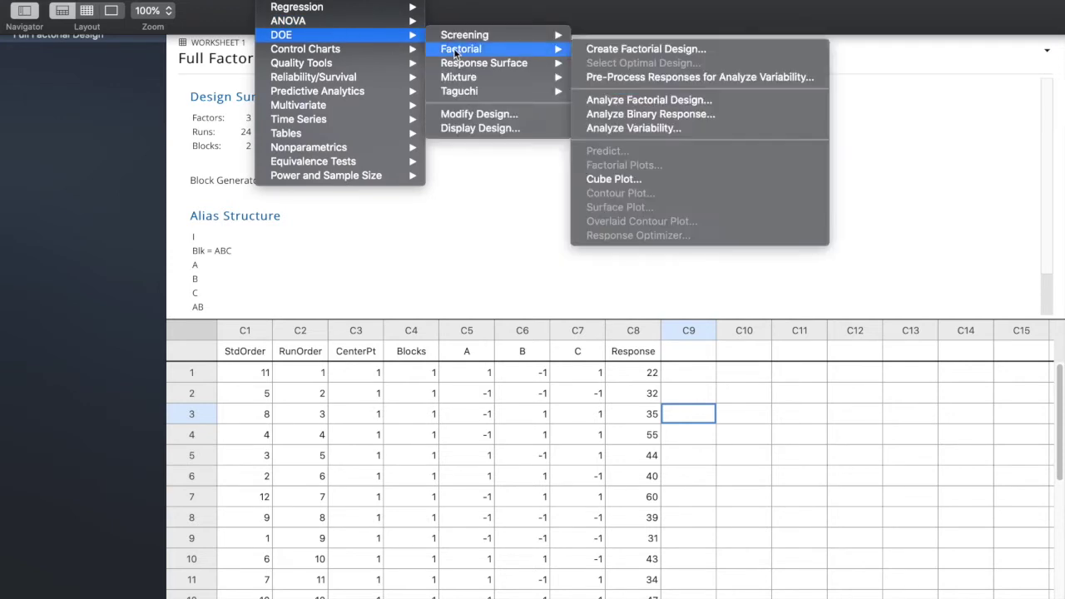
pyautogui.click(642, 99)
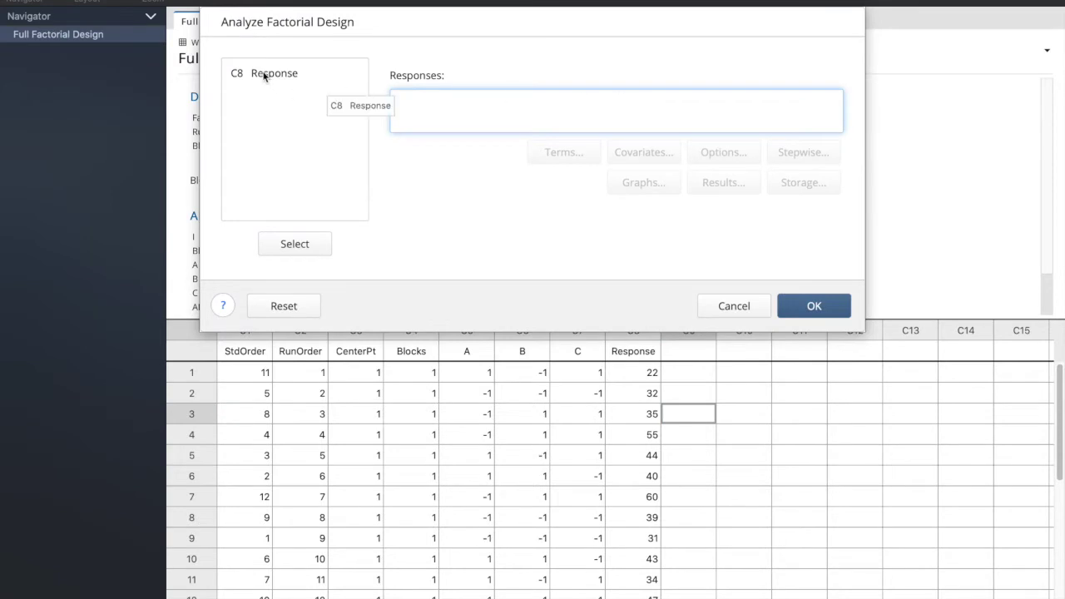
pyautogui.doubleClick(264, 75)
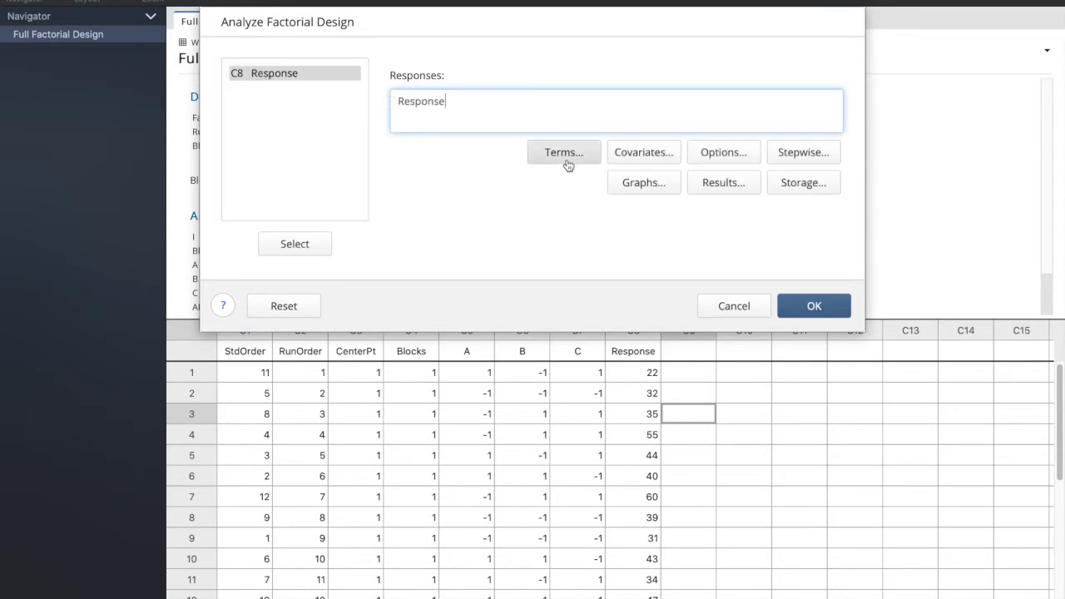
pyautogui.click(566, 159)
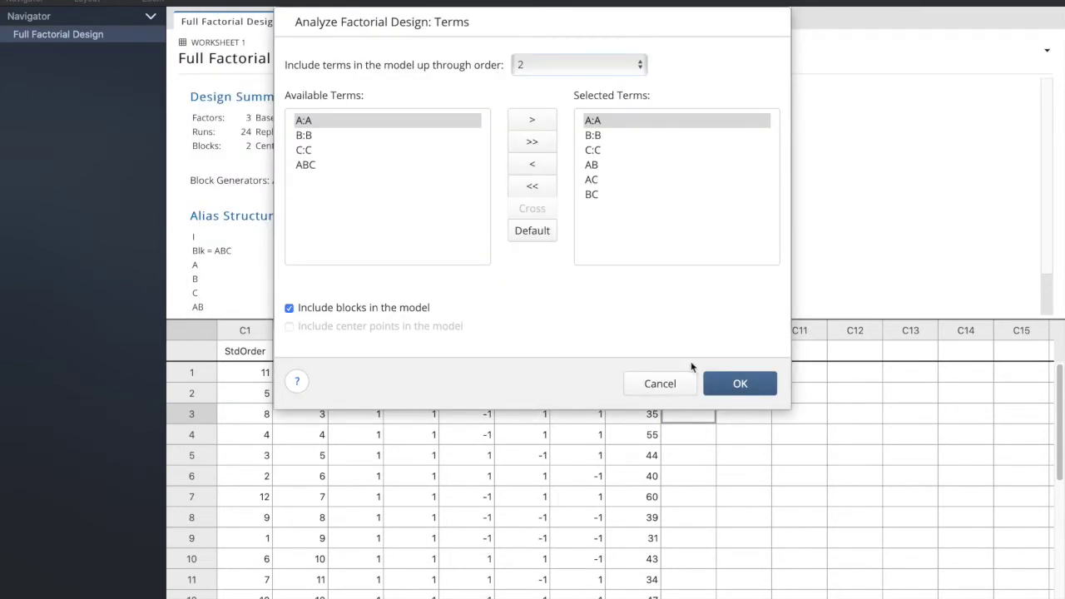
pyautogui.click(741, 385)
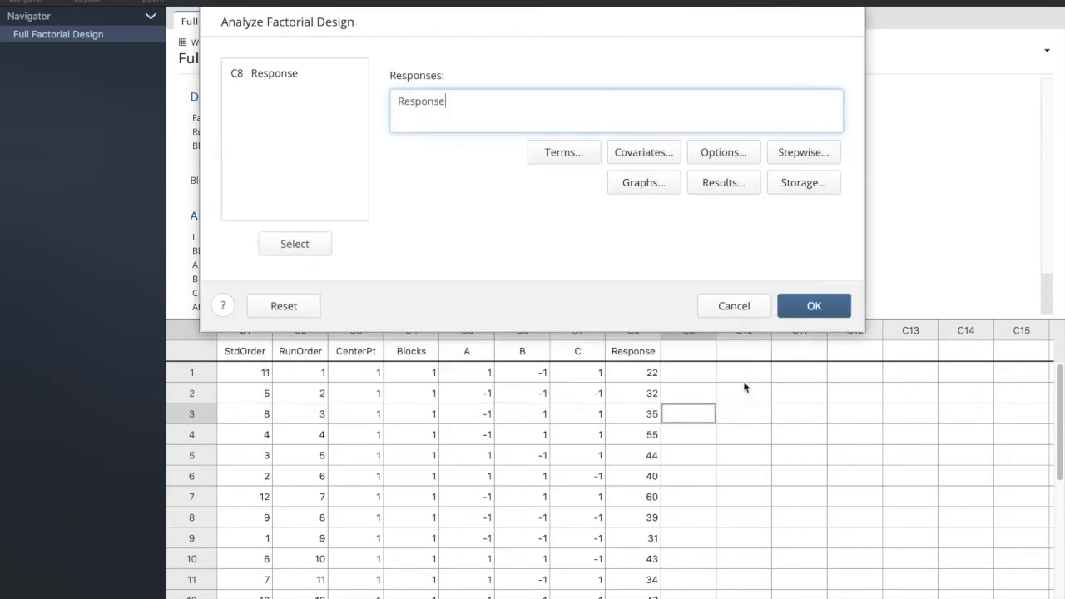
# Add normal and half-normal effects plots with four-in-one residual plots, then run the analysis.
pyautogui.click(646, 182)
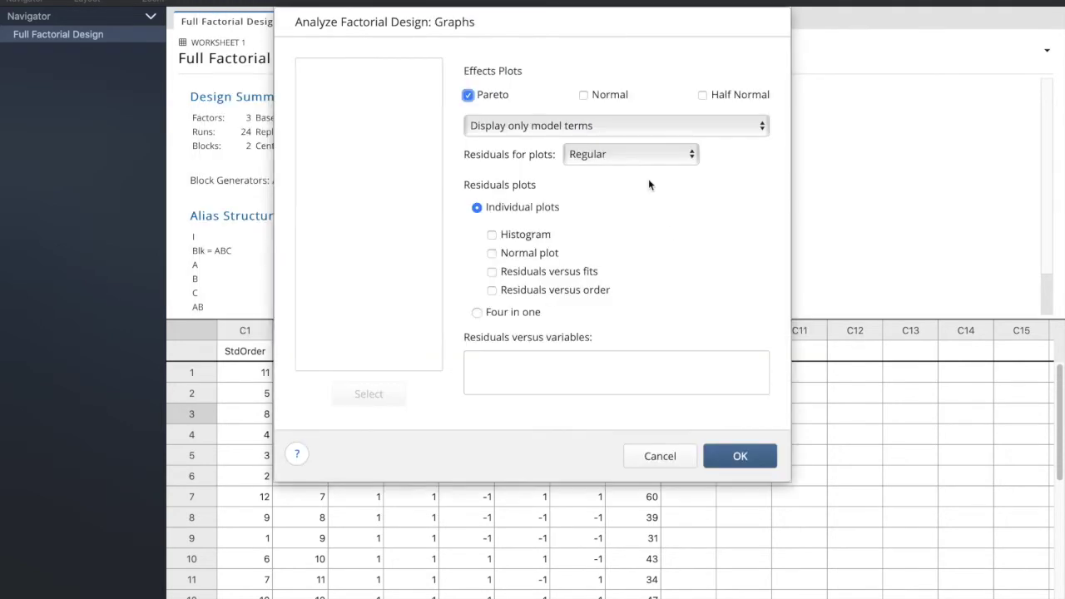
pyautogui.click(584, 95)
pyautogui.click(702, 95)
pyautogui.click(476, 312)
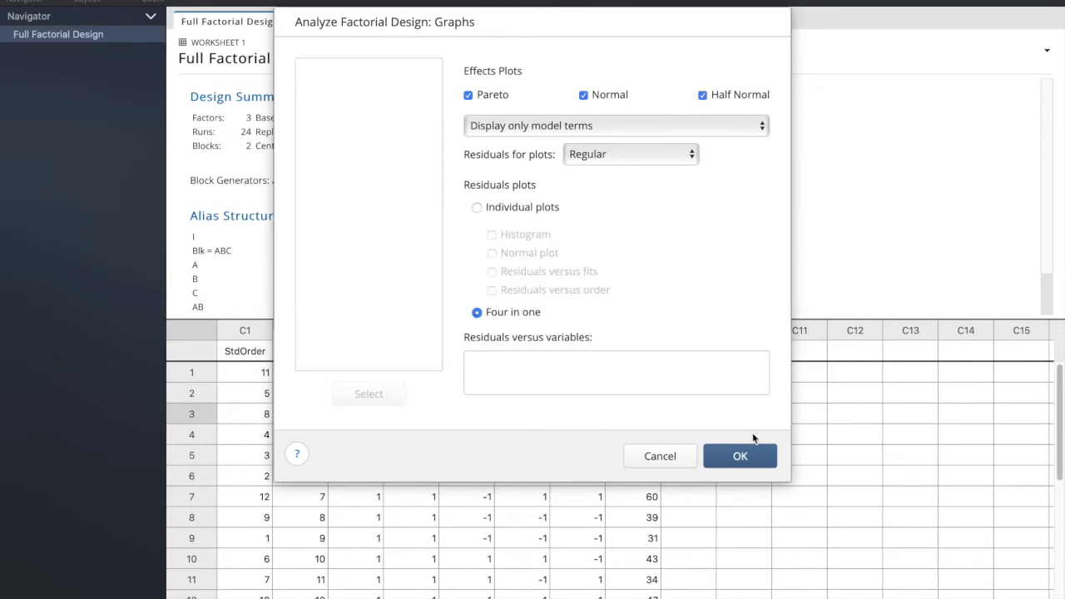
pyautogui.click(742, 455)
pyautogui.click(813, 306)
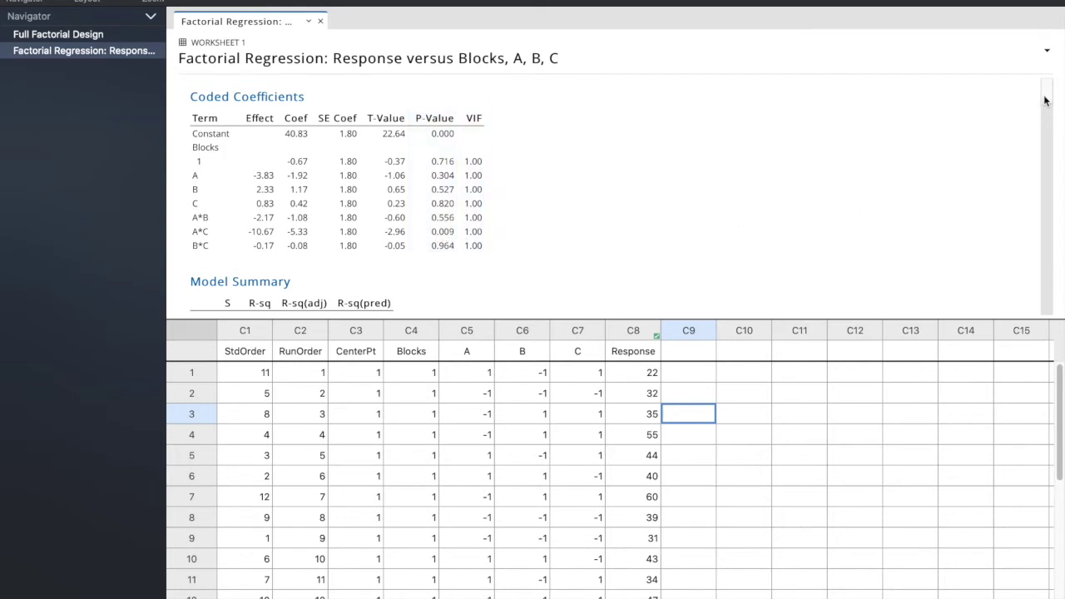
pyautogui.moveTo(1046, 99); pyautogui.dragTo(1046, 206)
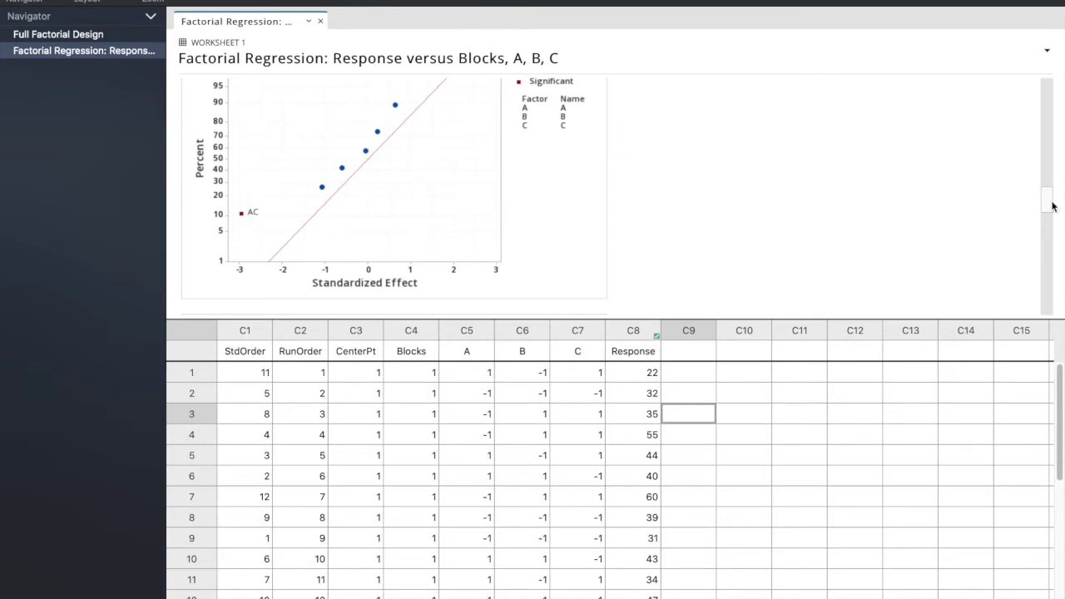
pyautogui.moveTo(1050, 206); pyautogui.dragTo(1051, 127)
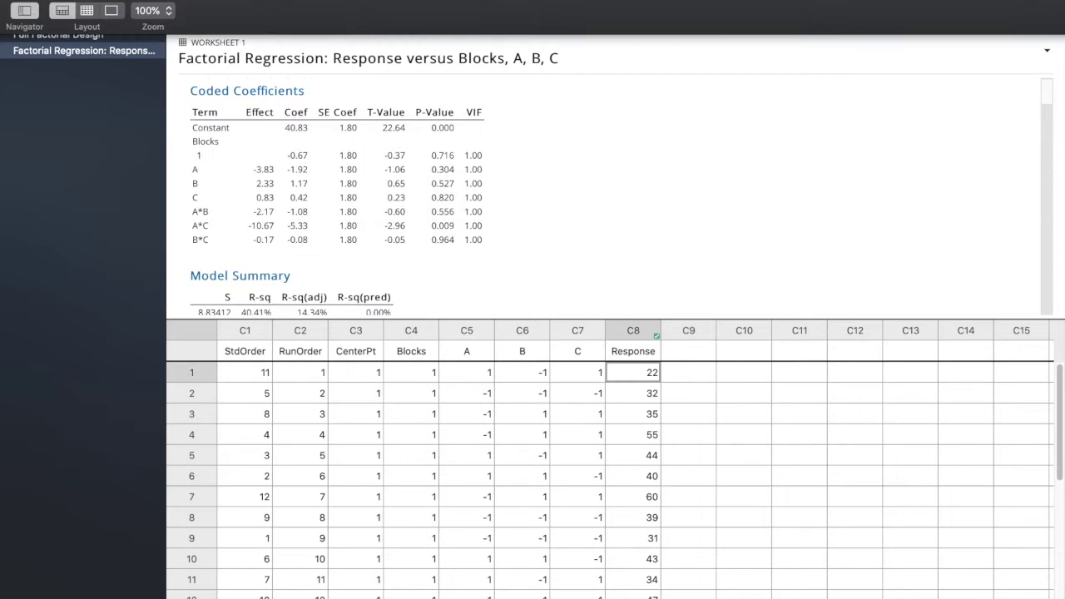
# Start a new Create Factorial Design with 4 factors.
pyautogui.click(274, 1)
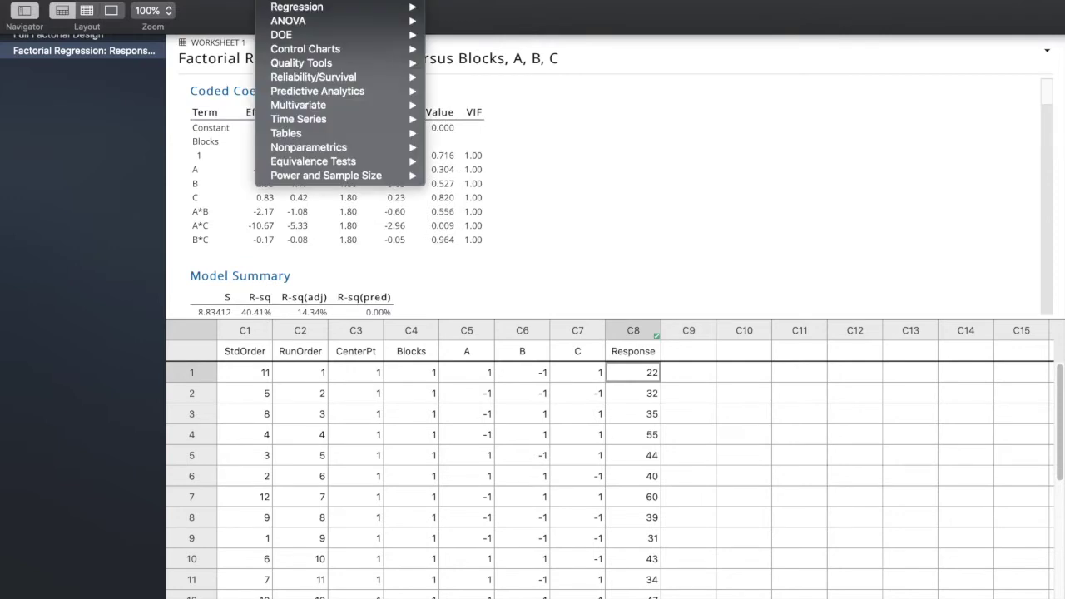
pyautogui.moveTo(304, 37)
pyautogui.moveTo(513, 46)
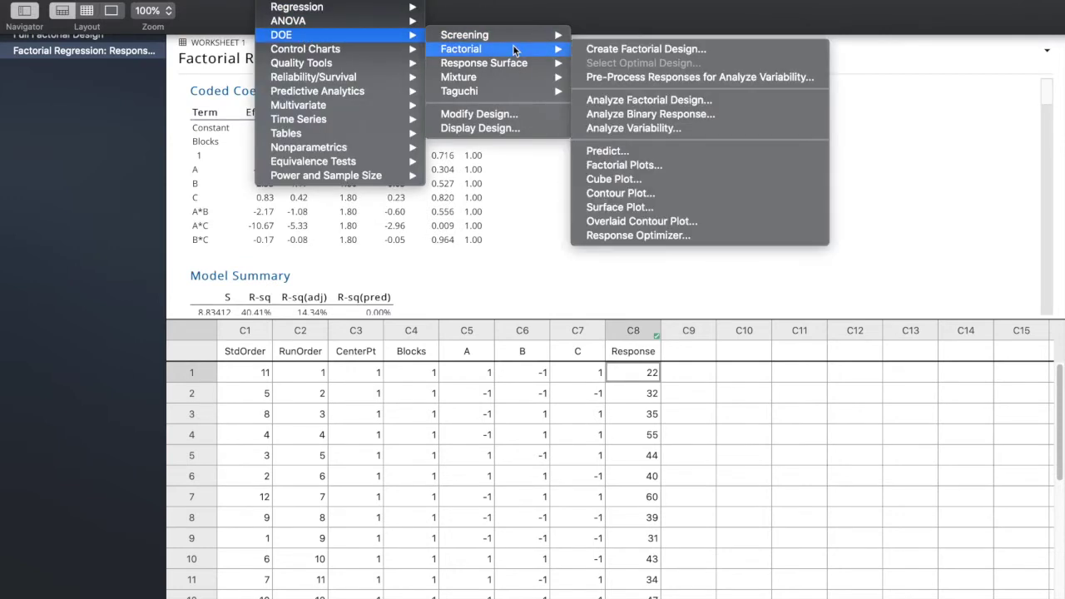
pyautogui.click(609, 48)
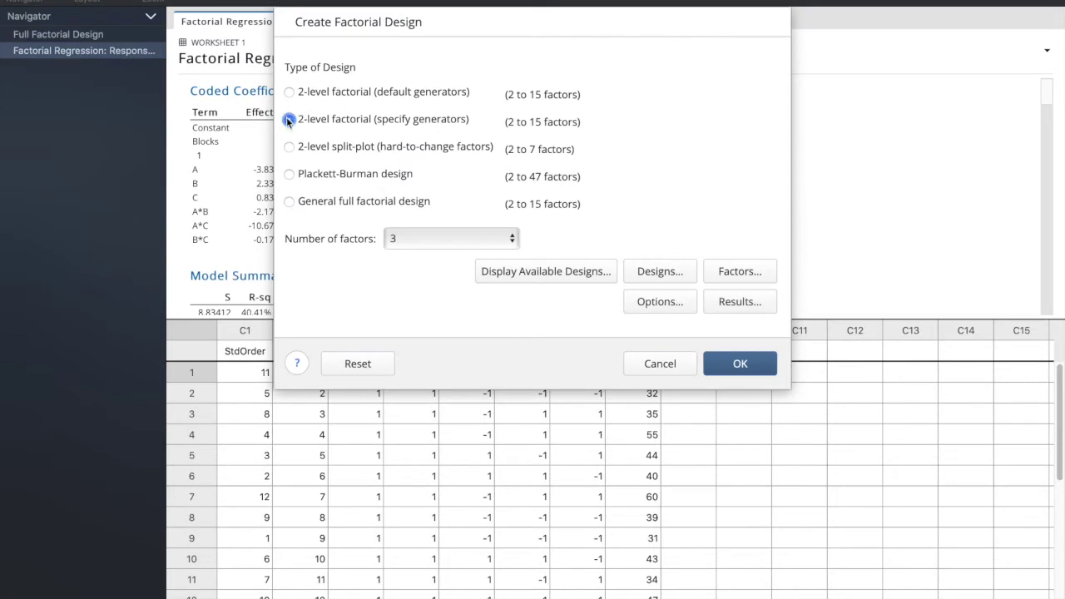
pyautogui.click(446, 237)
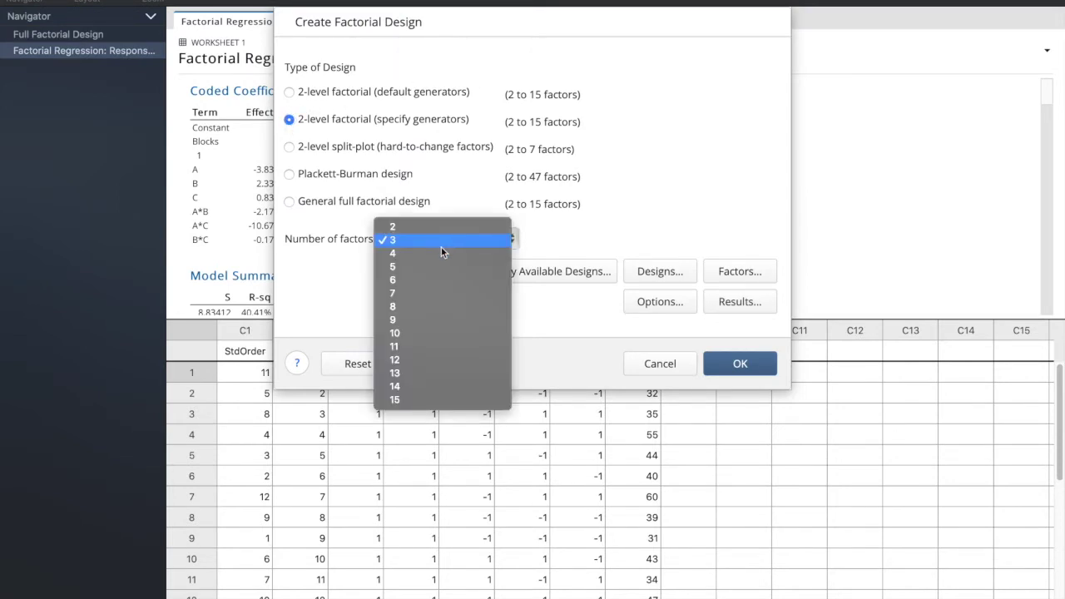
pyautogui.click(439, 250)
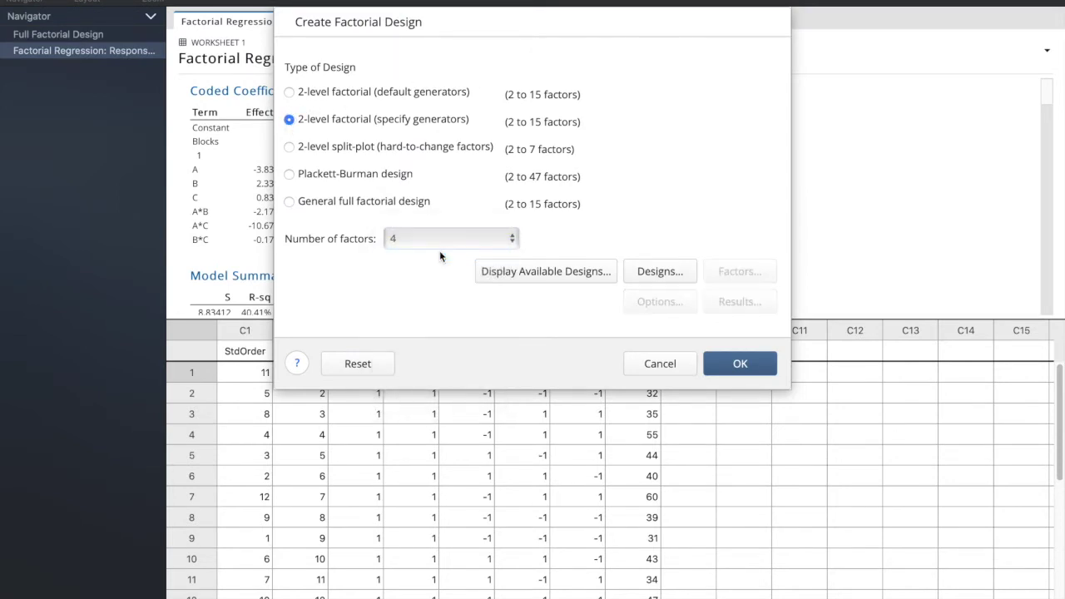
# Choose the 16-run full factorial with 3 replicates for corner points.
pyautogui.click(650, 273)
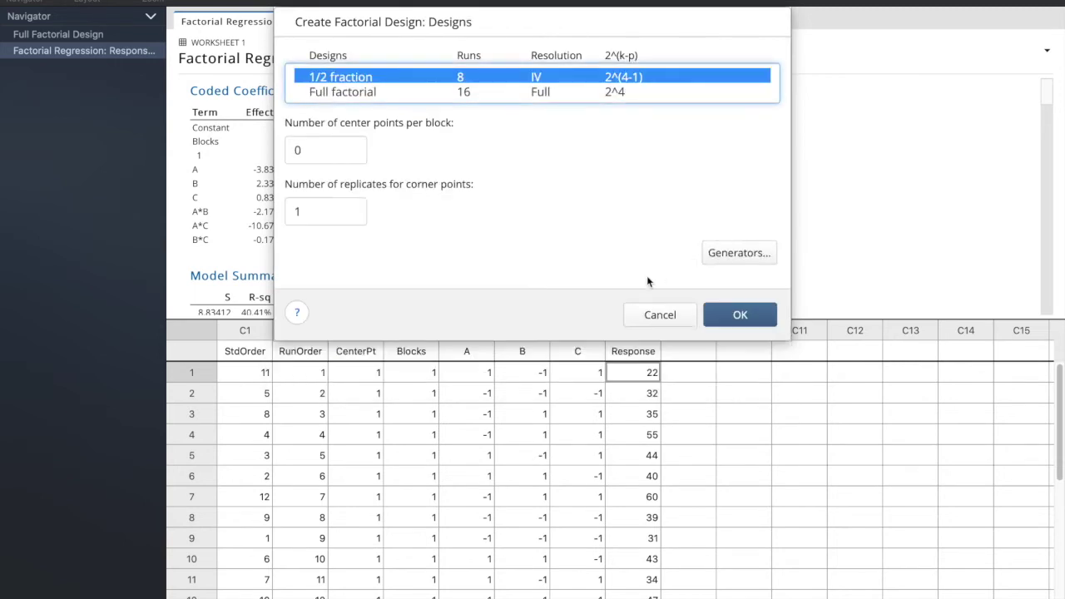
pyautogui.click(492, 91)
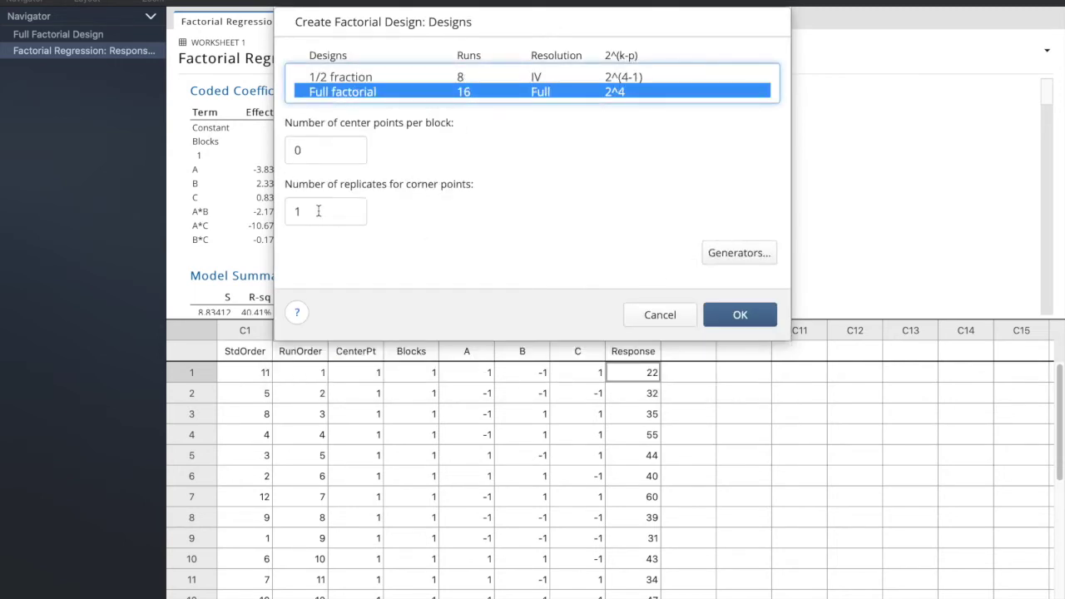
pyautogui.click(318, 211)
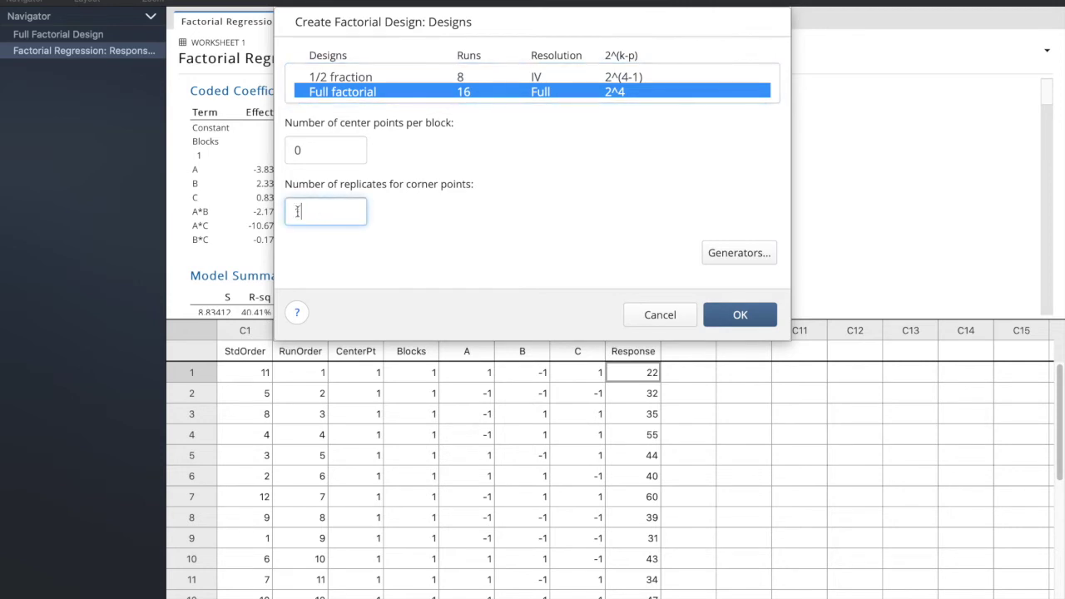
pyautogui.moveTo(318, 210); pyautogui.dragTo(282, 213)
pyautogui.write('3')
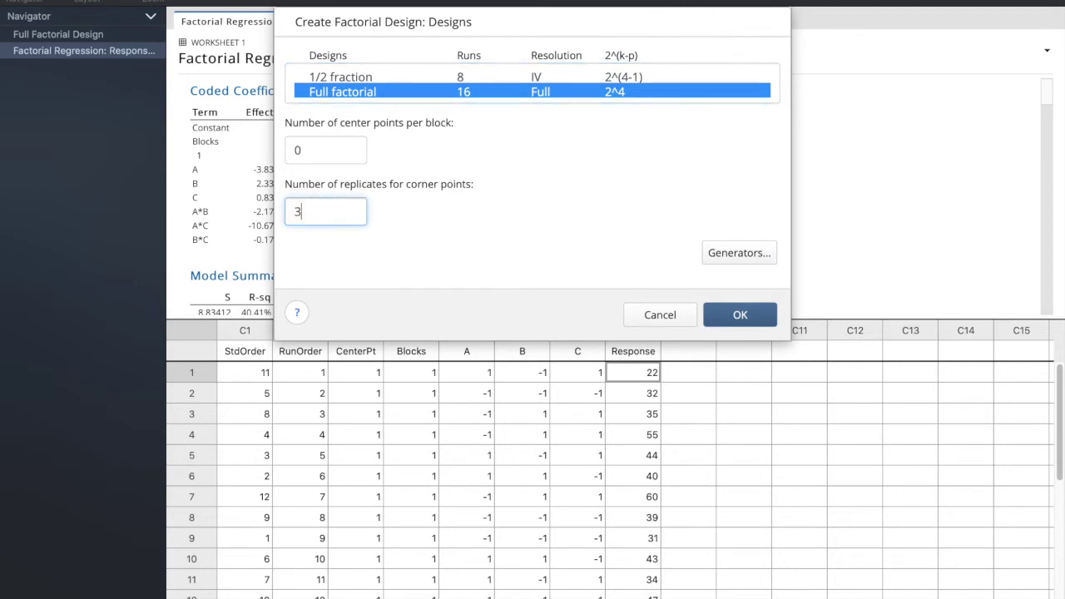
# Set block generators ABD and BCD, correcting a mistyped CDE, and create the design.
pyautogui.click(738, 255)
pyautogui.click(301, 175)
pyautogui.write('ABD')
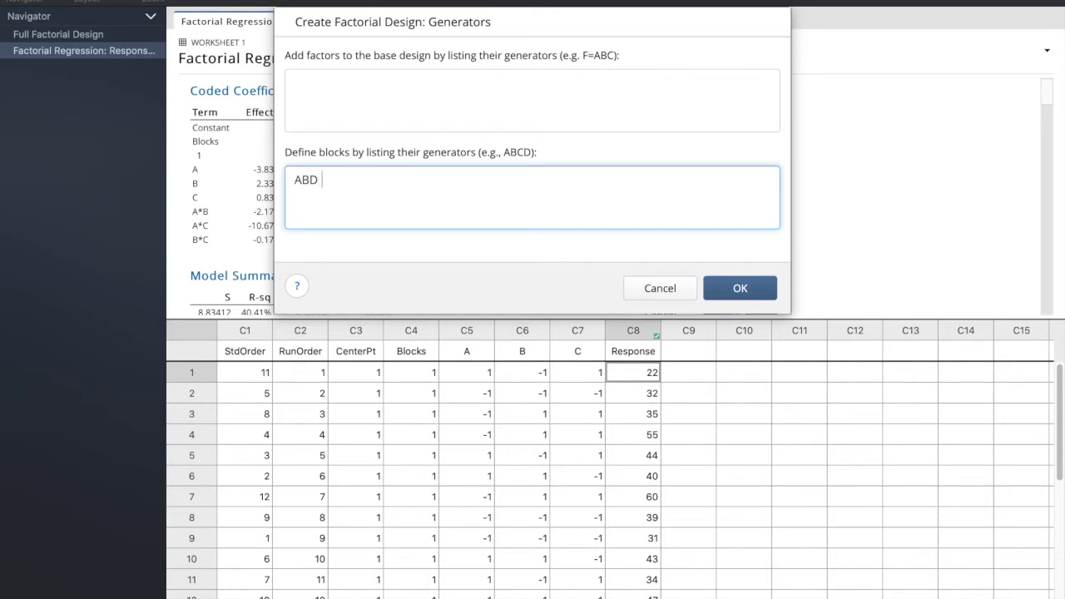
pyautogui.write(' CDE')
pyautogui.press('BackSpace')
pyautogui.press('BackSpace')
pyautogui.press('BackSpace')
pyautogui.write('BCD')
pyautogui.click(740, 291)
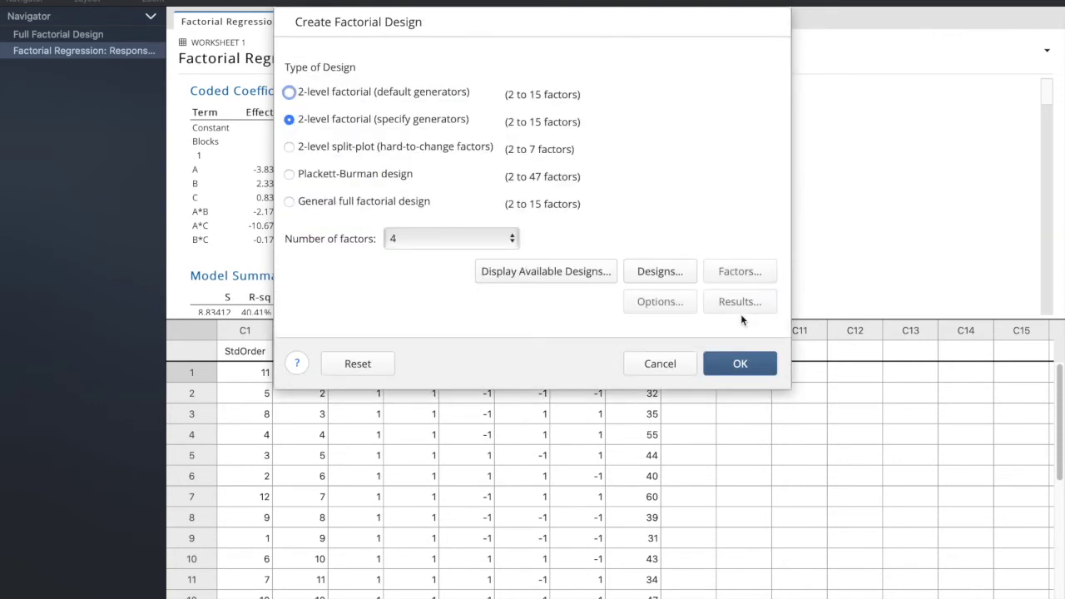
pyautogui.click(740, 362)
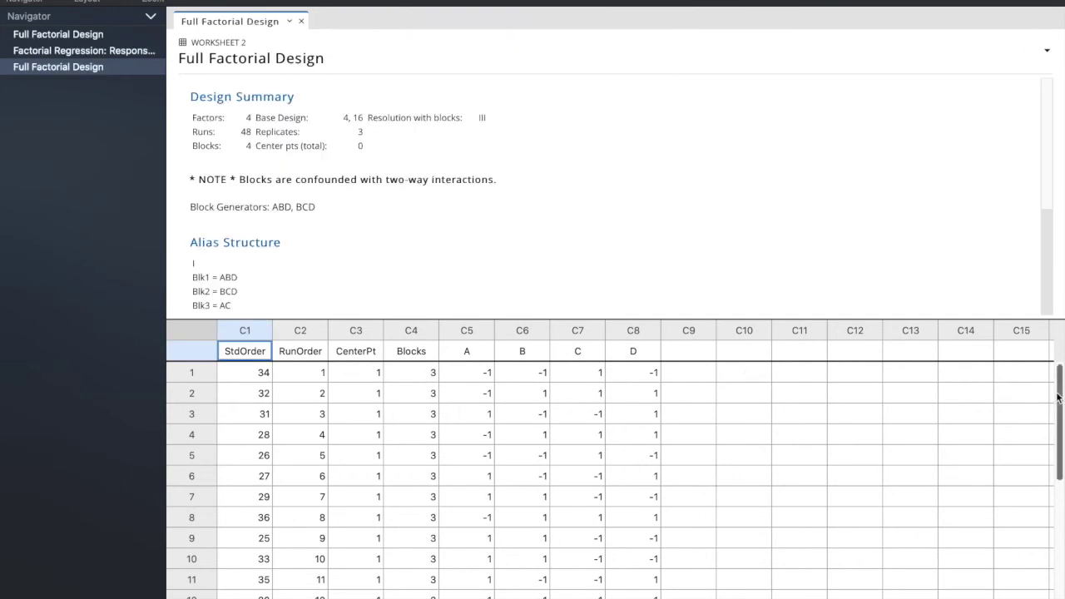
pyautogui.click(411, 330)
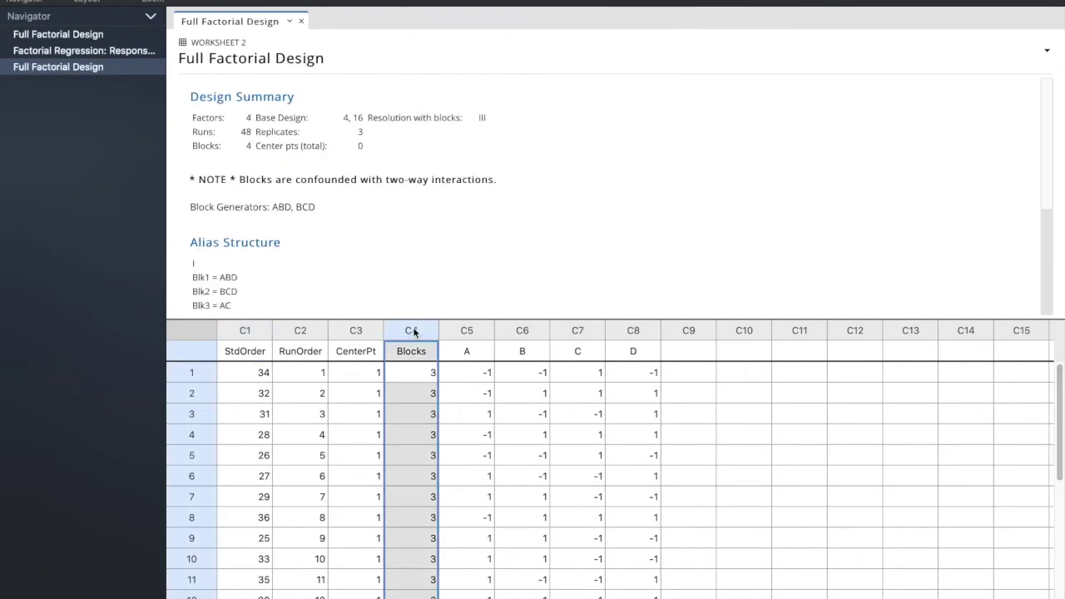
pyautogui.moveTo(1062, 385); pyautogui.dragTo(1054, 244)
pyautogui.scroll(-4, 480, 499)
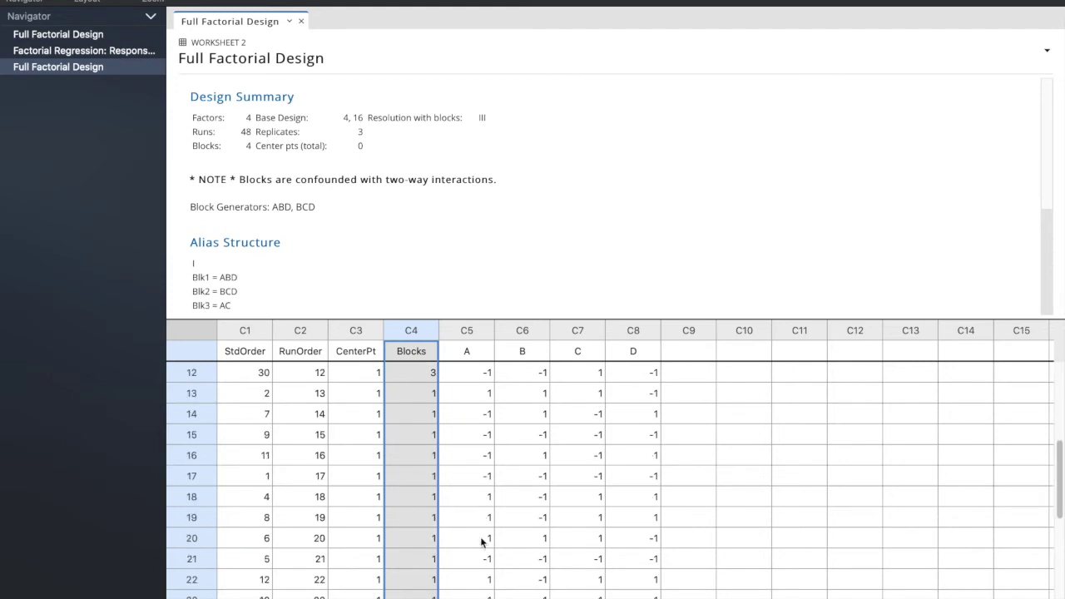
pyautogui.click(480, 538)
pyautogui.press('Down')
pyautogui.press('Down')
pyautogui.press('Down')
pyautogui.press('Down')
pyautogui.press('Down')
pyautogui.press('Down')
pyautogui.press('Down')
pyautogui.press('Down')
pyautogui.press('Down')
pyautogui.press('Down')
pyautogui.press('Down')
pyautogui.press('Down')
pyautogui.press('Down')
pyautogui.press('Down')
pyautogui.press('Down')
pyautogui.press('Down')
pyautogui.press('Down')
pyautogui.press('Down')
pyautogui.press('Down')
pyautogui.press('Down')
pyautogui.press('Down')
pyautogui.press('Down')
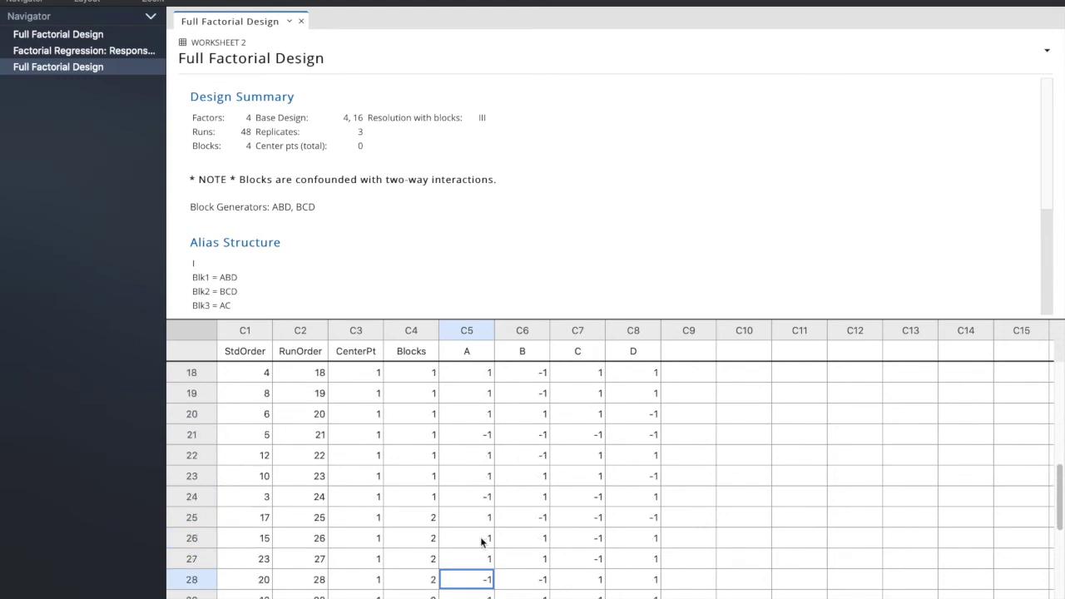
pyautogui.press('Down')
pyautogui.press('Down')
pyautogui.press('Down')
pyautogui.press('Down')
pyautogui.press('Down')
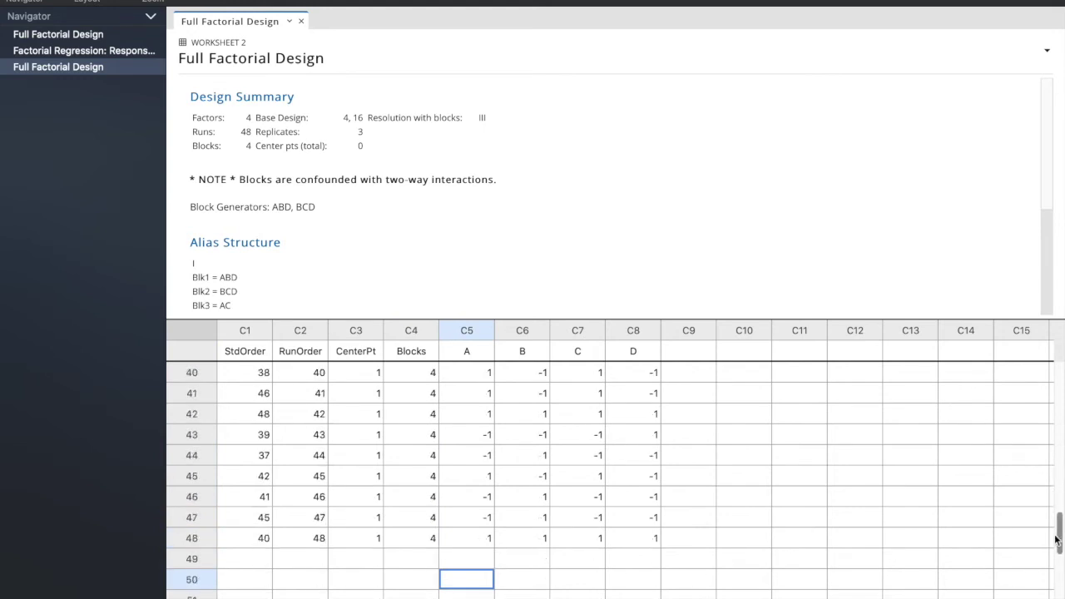
pyautogui.moveTo(1057, 525); pyautogui.dragTo(1046, 369)
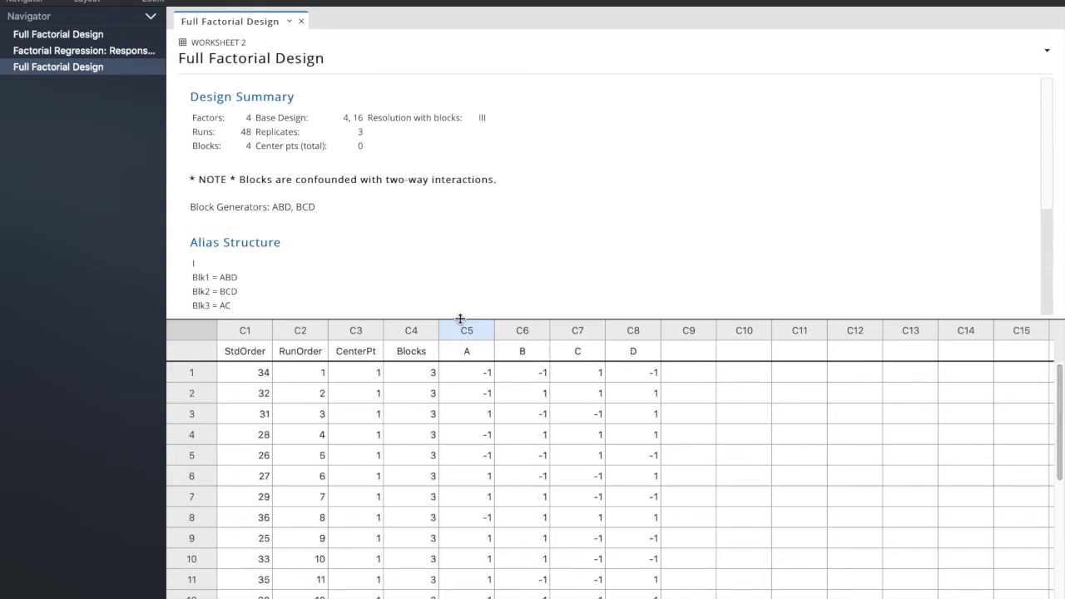
pyautogui.scroll(-3, 386, 209)
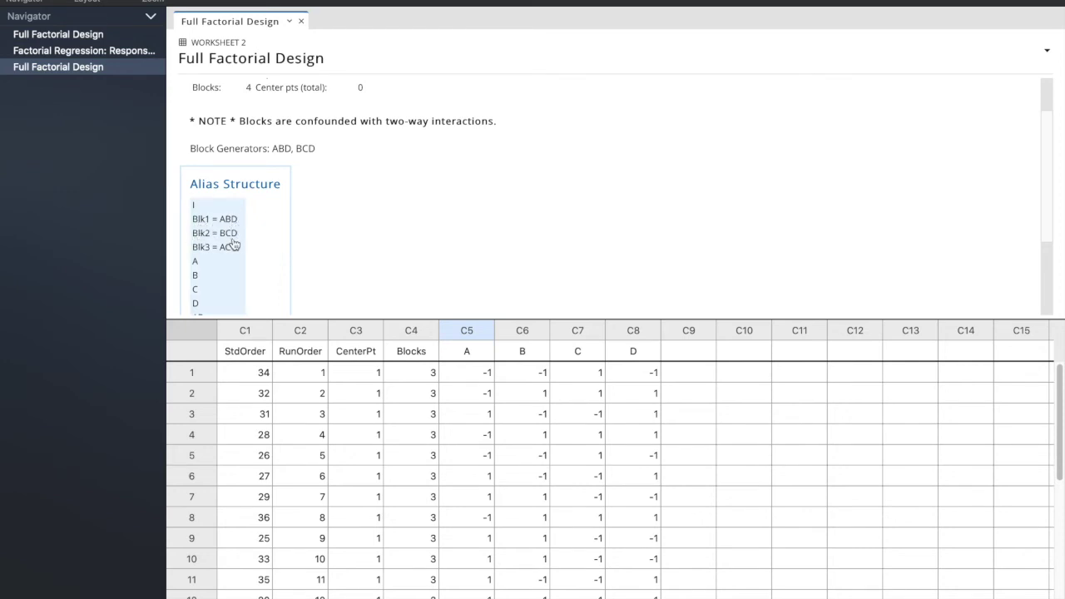
pyautogui.scroll(-4, 371, 234)
pyautogui.scroll(-2, 371, 234)
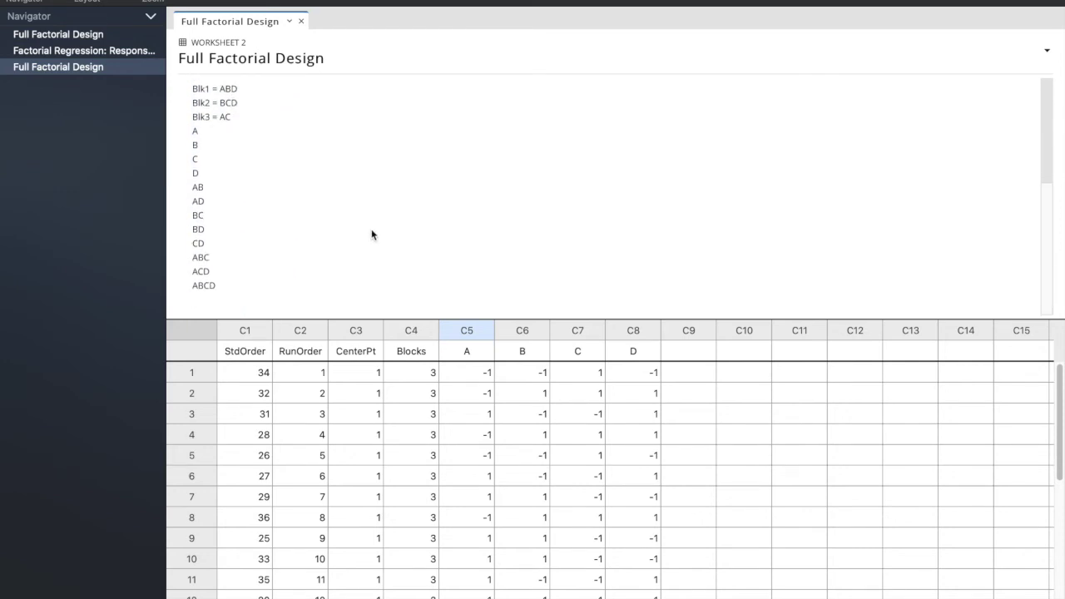
pyautogui.scroll(1, 372, 233)
pyautogui.scroll(-1, 371, 234)
pyautogui.click(411, 372)
pyautogui.moveTo(1061, 370)
pyautogui.mouseDown()
pyautogui.moveTo(1061, 491)
pyautogui.moveTo(1062, 362)
pyautogui.mouseUp()
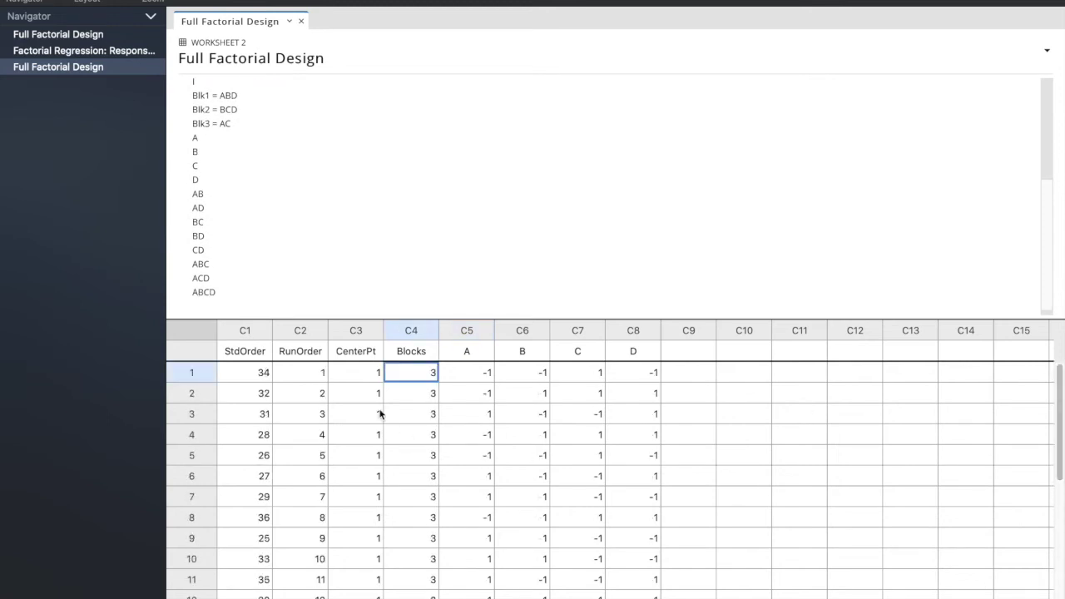
pyautogui.click(463, 437)
pyautogui.click(616, 543)
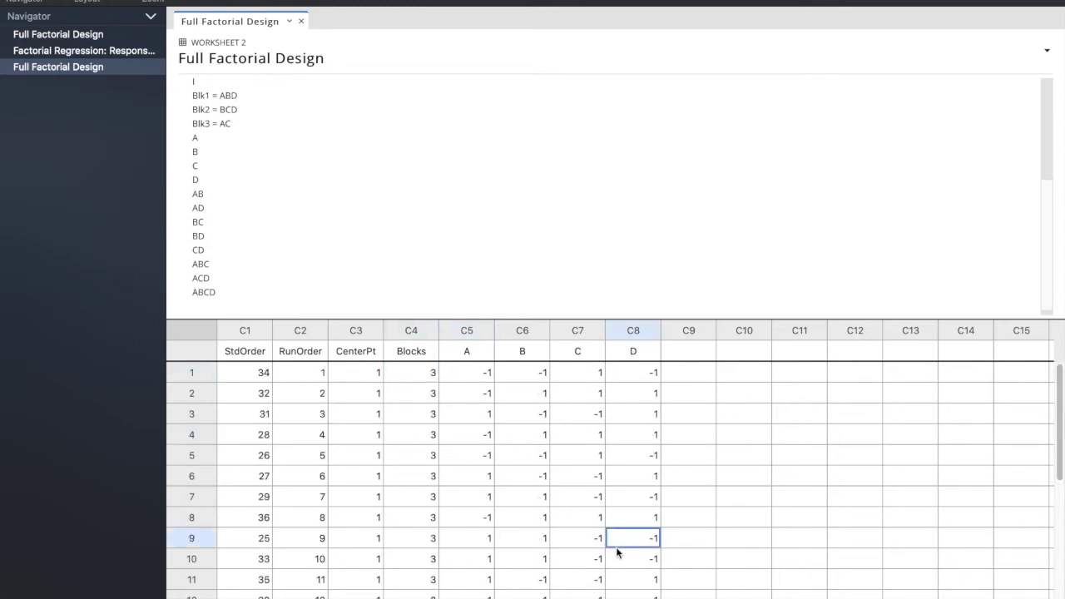
pyautogui.click(617, 551)
pyautogui.press('Down')
pyautogui.press('Down')
pyautogui.press('Down')
pyautogui.press('Down')
pyautogui.press('Down')
pyautogui.press('Down')
pyautogui.press('Down')
pyautogui.press('Down')
pyautogui.press('Down')
pyautogui.press('Down')
pyautogui.press('Down')
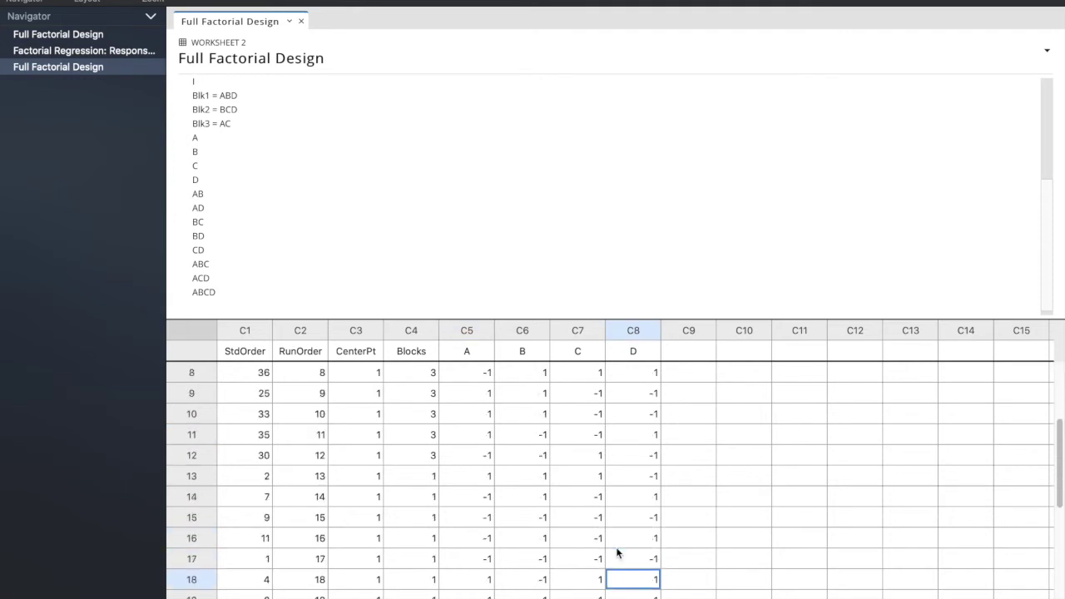
pyautogui.press('Down')
pyautogui.press('Down')
pyautogui.press('Down')
pyautogui.press('Down')
pyautogui.press('Down')
pyautogui.press('Down')
pyautogui.press('Down')
pyautogui.press('Down')
pyautogui.press('Down')
pyautogui.press('Down')
pyautogui.press('Down')
pyautogui.press('Down')
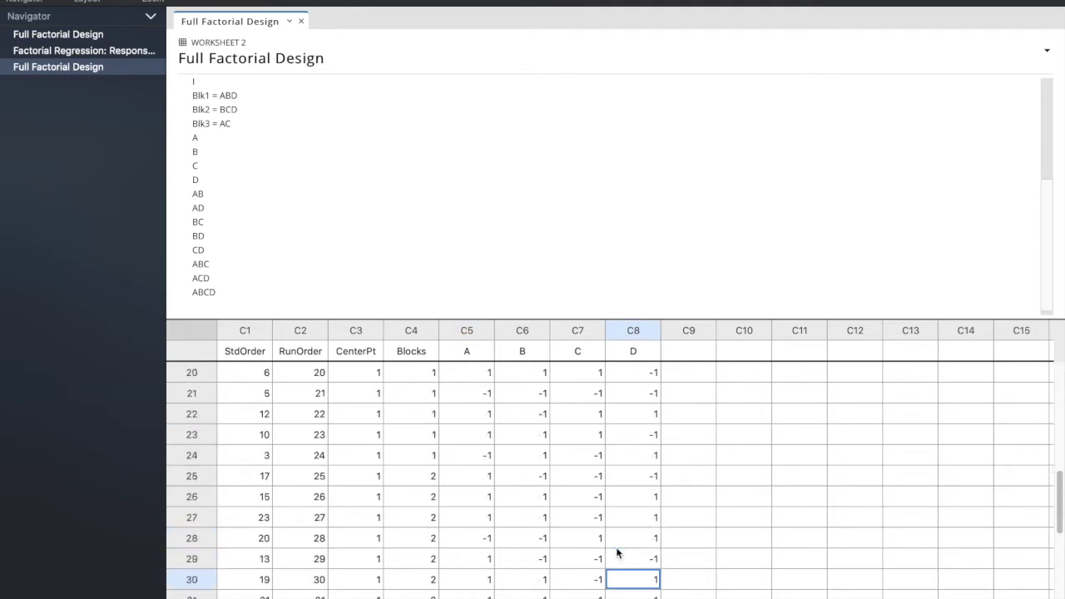
pyautogui.press('Down')
pyautogui.press('Down')
pyautogui.press('Down')
pyautogui.press('Down')
pyautogui.press('Down')
pyautogui.press('Down')
pyautogui.press('Down')
pyautogui.press('Down')
pyautogui.press('Down')
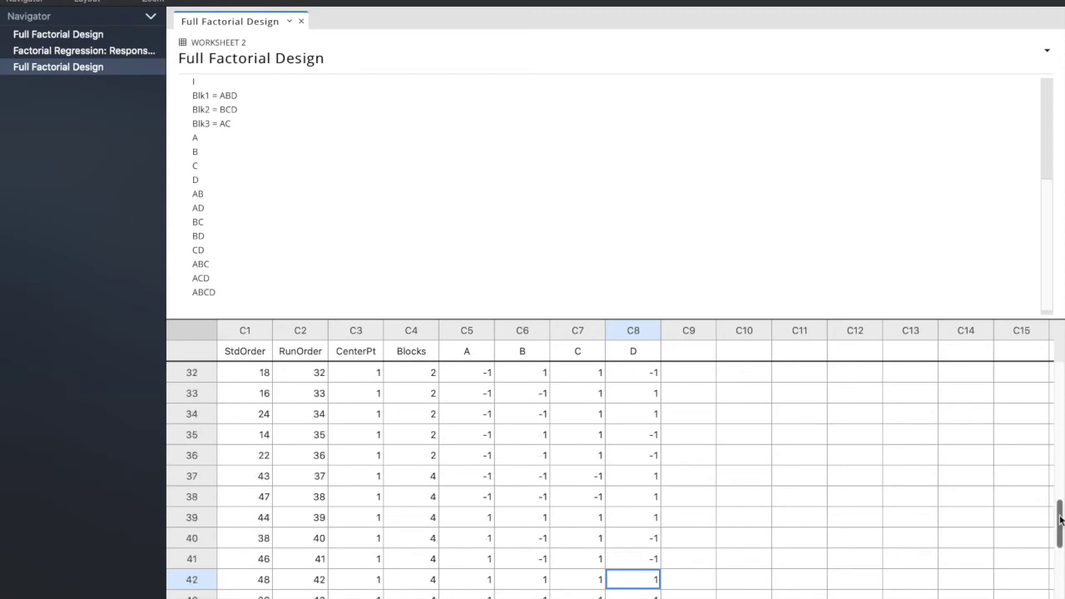
pyautogui.moveTo(1059, 523); pyautogui.dragTo(1059, 360)
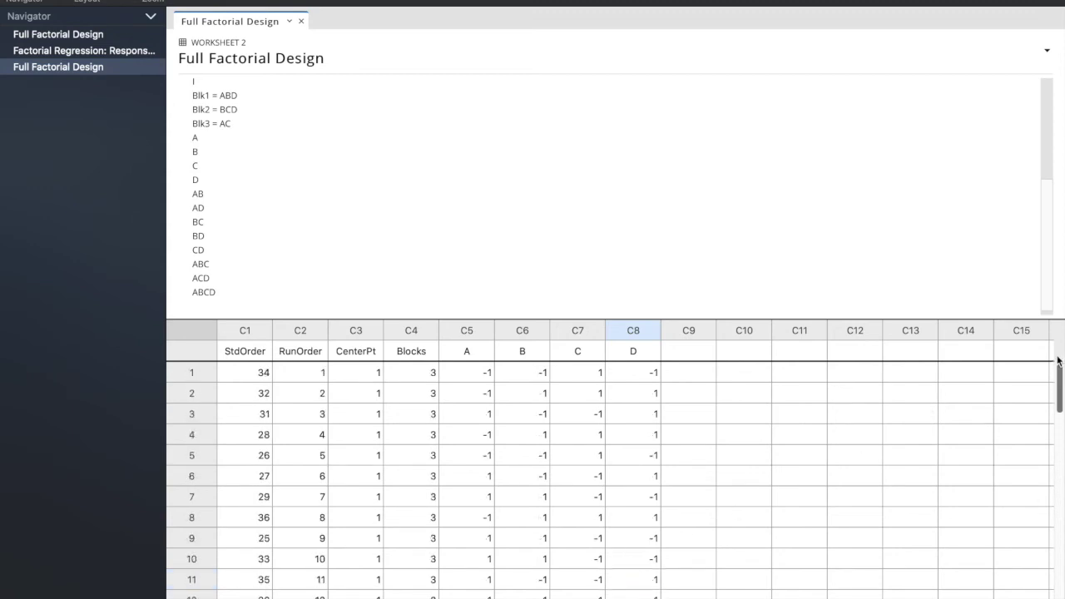
# Name column C9 'ABD' and column C10 'BCD'.
pyautogui.click(690, 348)
pyautogui.write('ABD')
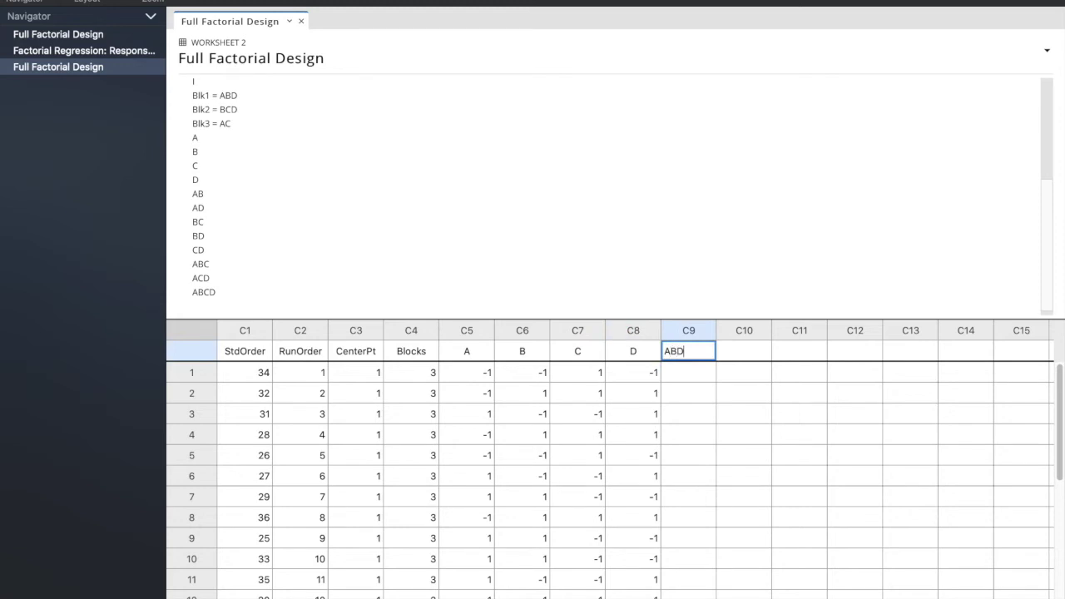
pyautogui.press('Return')
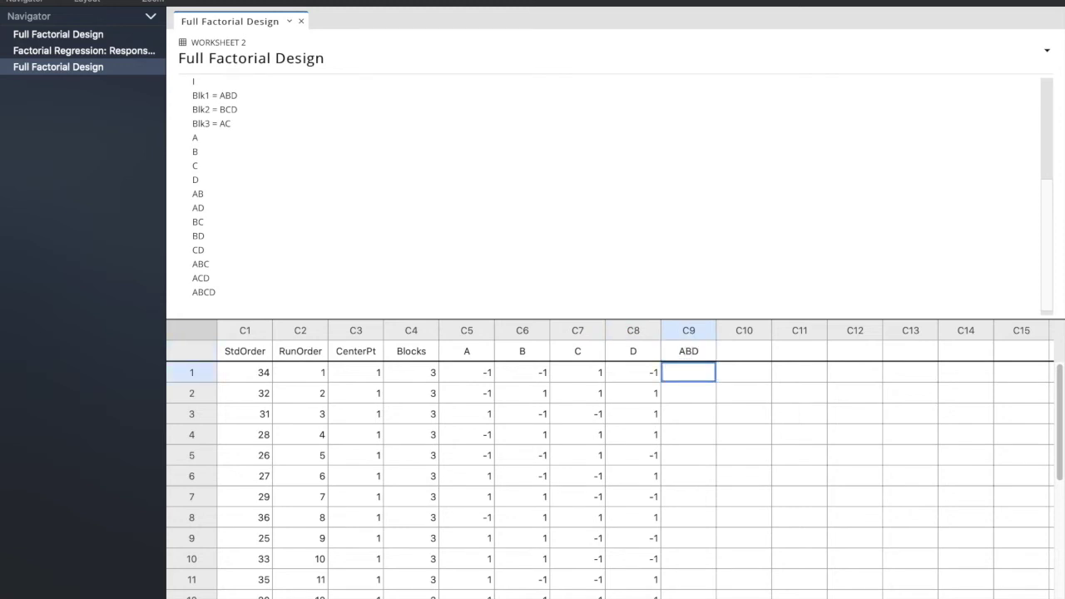
pyautogui.click(737, 353)
pyautogui.write('B')
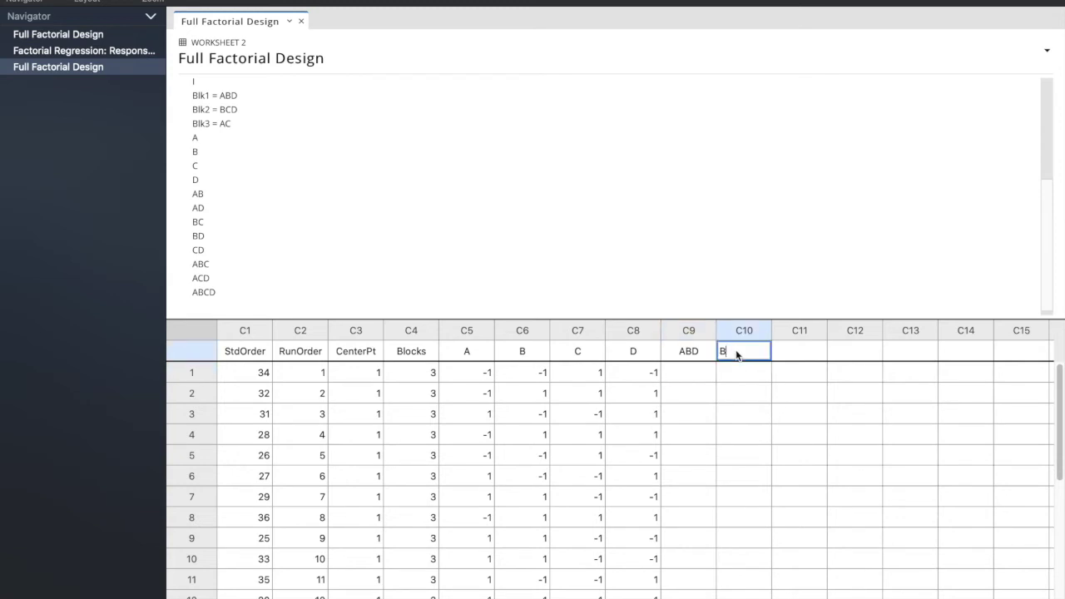
pyautogui.write('CD')
pyautogui.press('Return')
# Enter -1 as the ABD sign for rows 1–4, fixing a mistyped -2 in row 3.
pyautogui.click(683, 381)
pyautogui.write('-1')
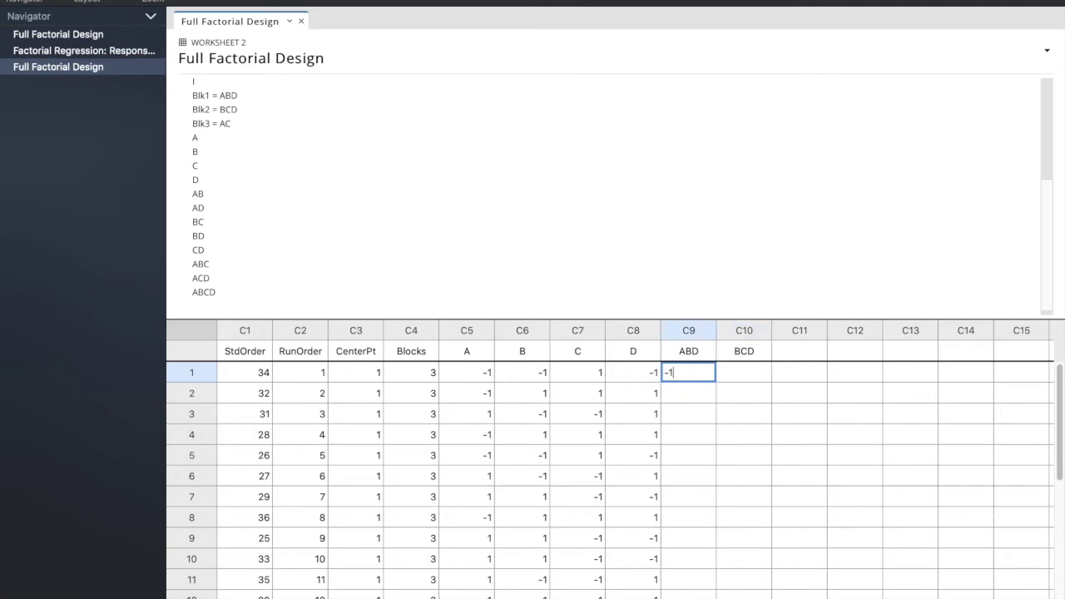
pyautogui.press('Return')
pyautogui.write('-1')
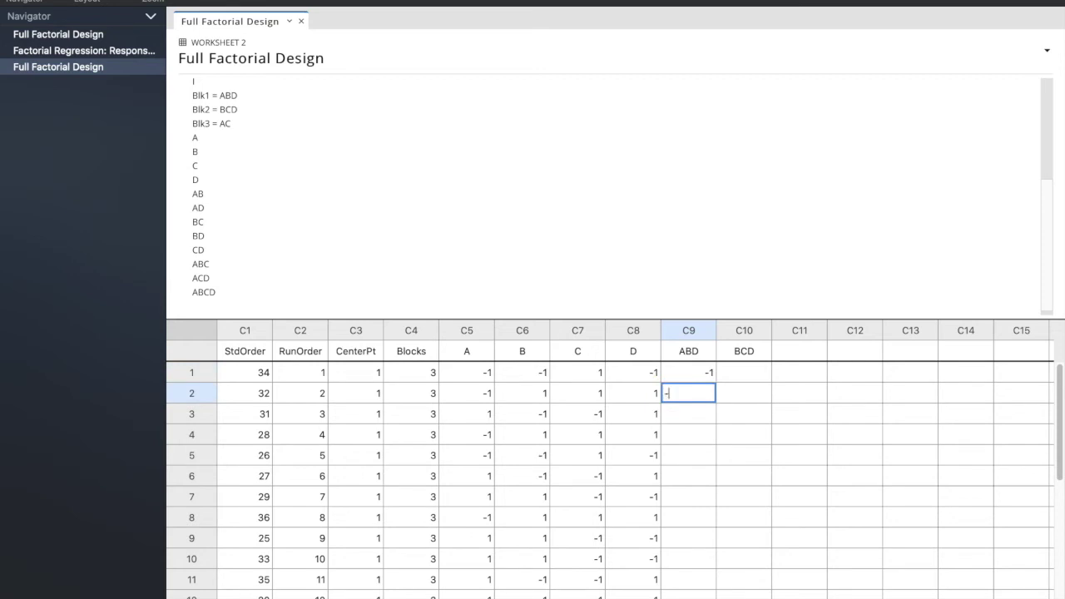
pyautogui.press('Return')
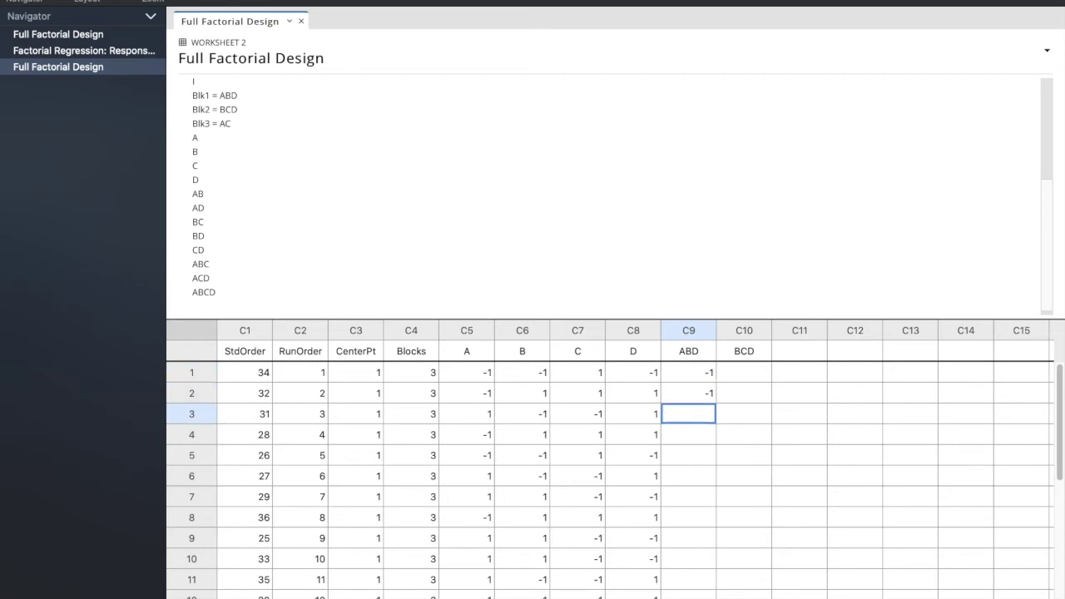
pyautogui.write('-2')
pyautogui.press('Return')
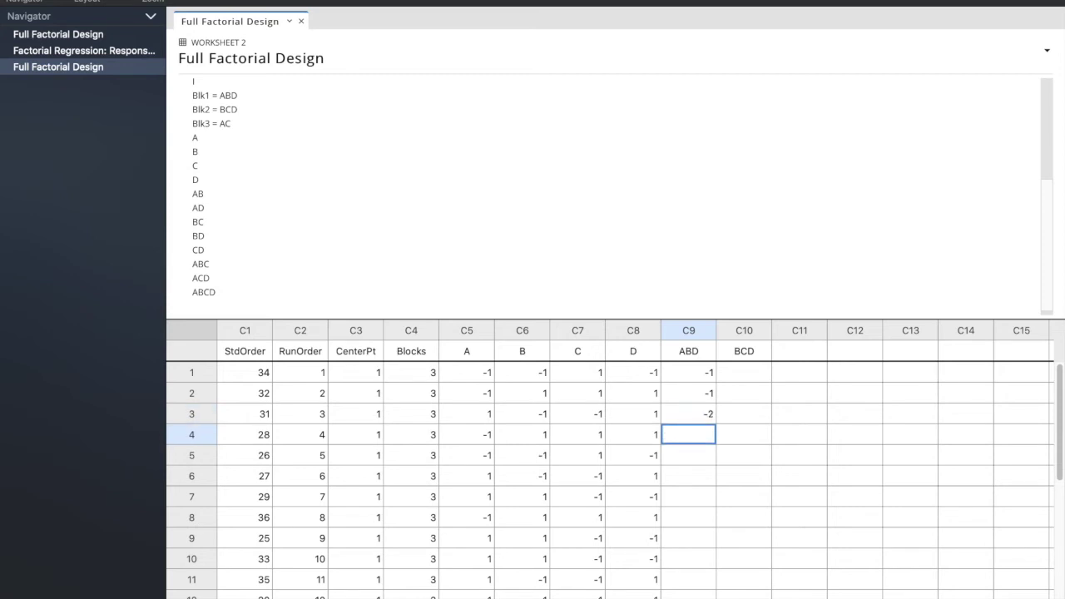
pyautogui.write('-1')
pyautogui.press('Return')
pyautogui.press('Up')
pyautogui.press('Up')
pyautogui.write('-1')
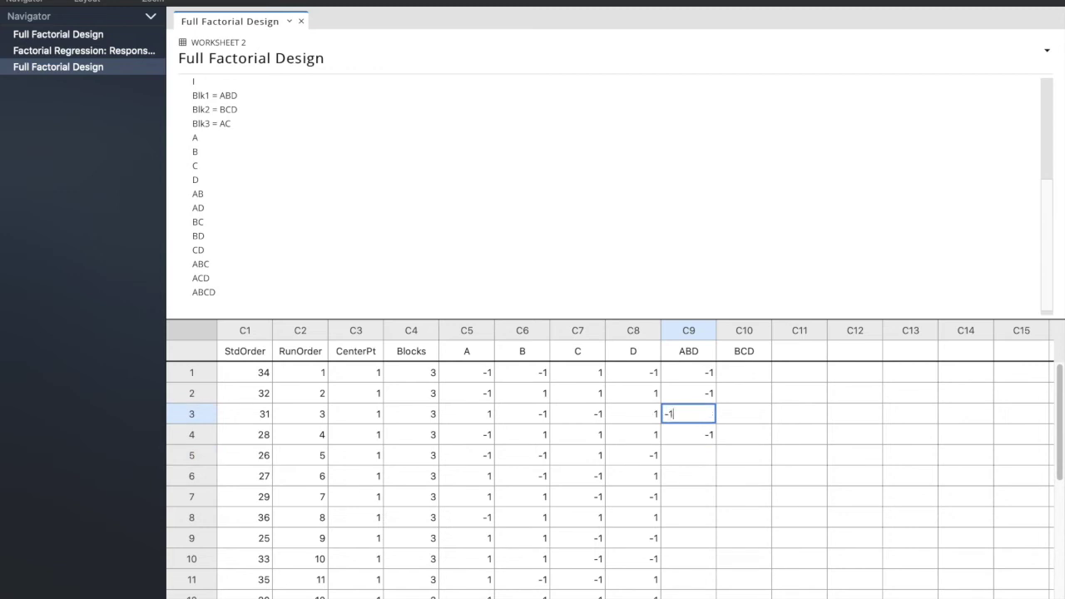
pyautogui.press('Return')
# Enter 1 as the BCD sign for rows 1–4.
pyautogui.moveTo(411, 376); pyautogui.dragTo(422, 533)
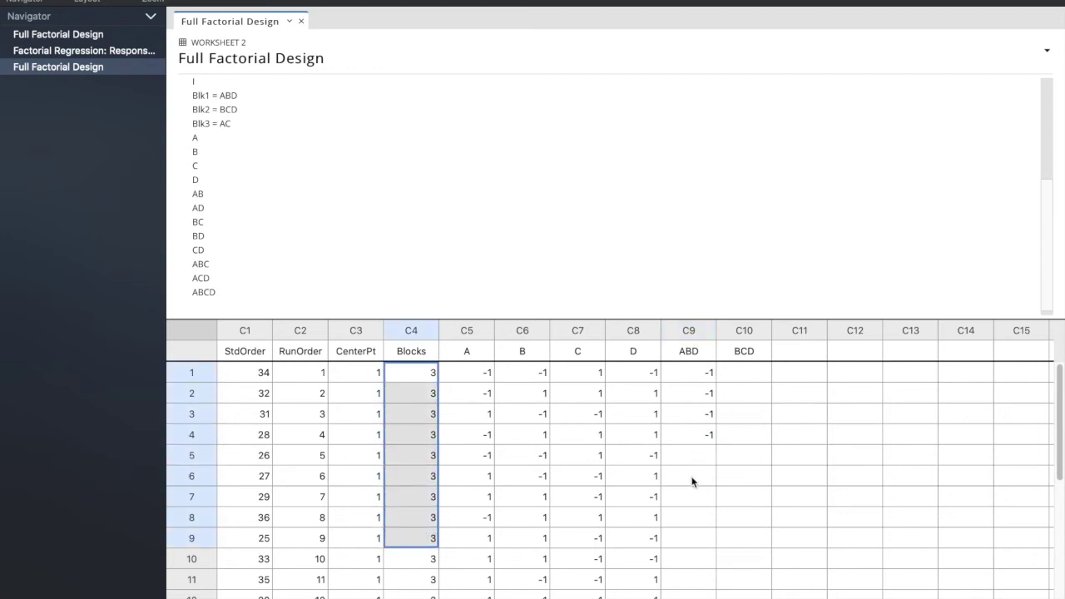
pyautogui.click(749, 377)
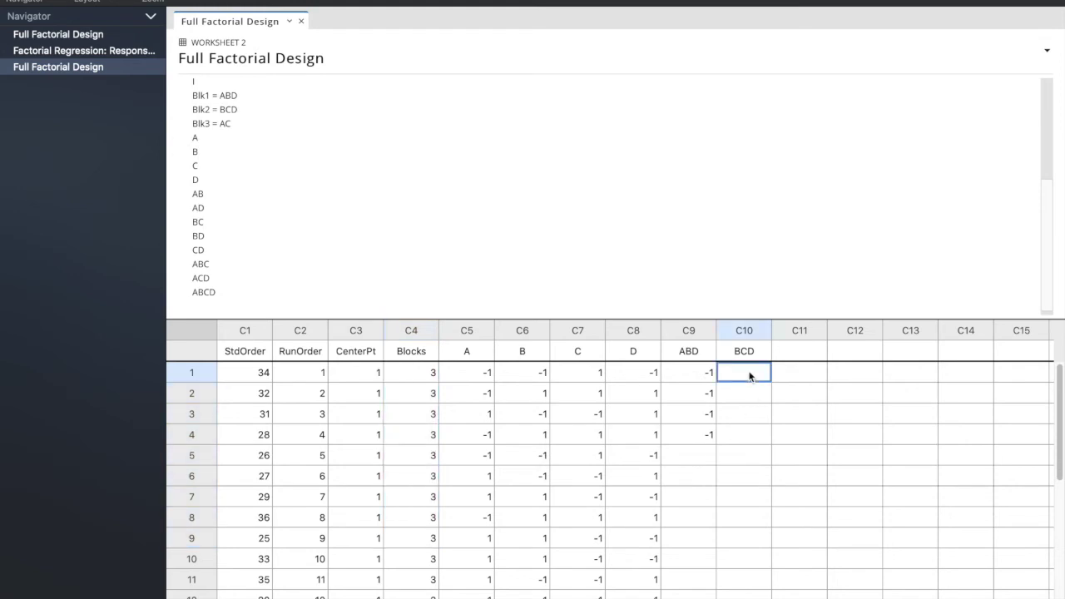
pyautogui.write('1')
pyautogui.press('Return')
pyautogui.write('1')
pyautogui.press('Return')
pyautogui.write('1')
pyautogui.press('Return')
pyautogui.write('1')
pyautogui.press('Return')
pyautogui.click(705, 462)
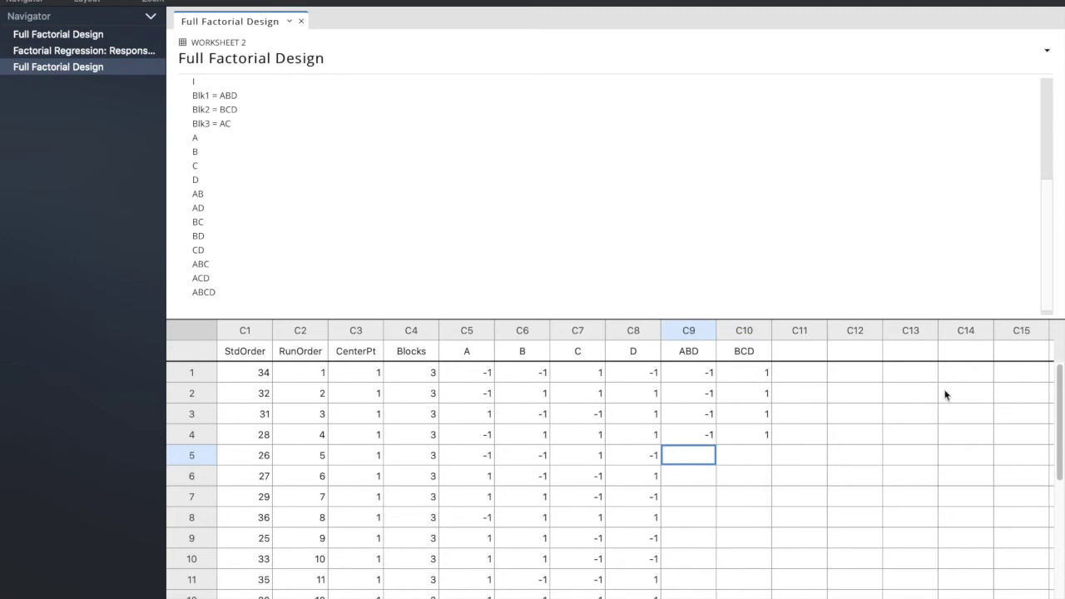
pyautogui.moveTo(1062, 398); pyautogui.dragTo(1061, 468)
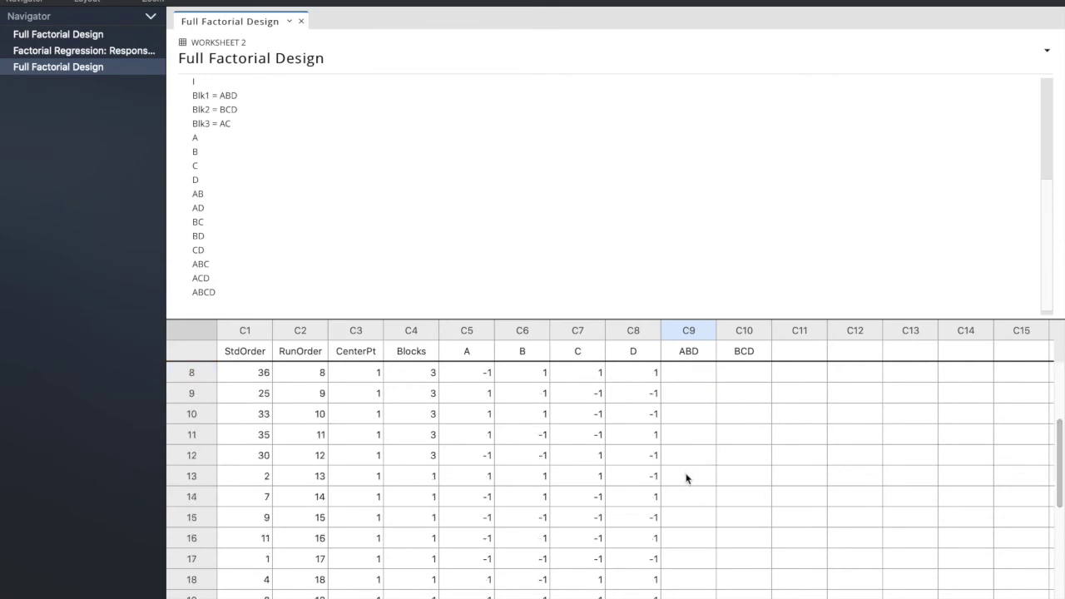
# Enter -1 as the ABD sign for row 13 and the BCD sign for rows 13–15.
pyautogui.click(706, 457)
pyautogui.click(702, 480)
pyautogui.write('-1')
pyautogui.press('Tab')
pyautogui.write('-1')
pyautogui.press('Return')
pyautogui.write('-1')
pyautogui.press('Return')
pyautogui.write('-1')
pyautogui.press('Tab')
# Enter -1 as the ABD sign for rows 14–15, correcting an invalid '1-' entry.
pyautogui.click(699, 496)
pyautogui.write('-1')
pyautogui.press('Return')
pyautogui.write('1-')
pyautogui.press('Return')
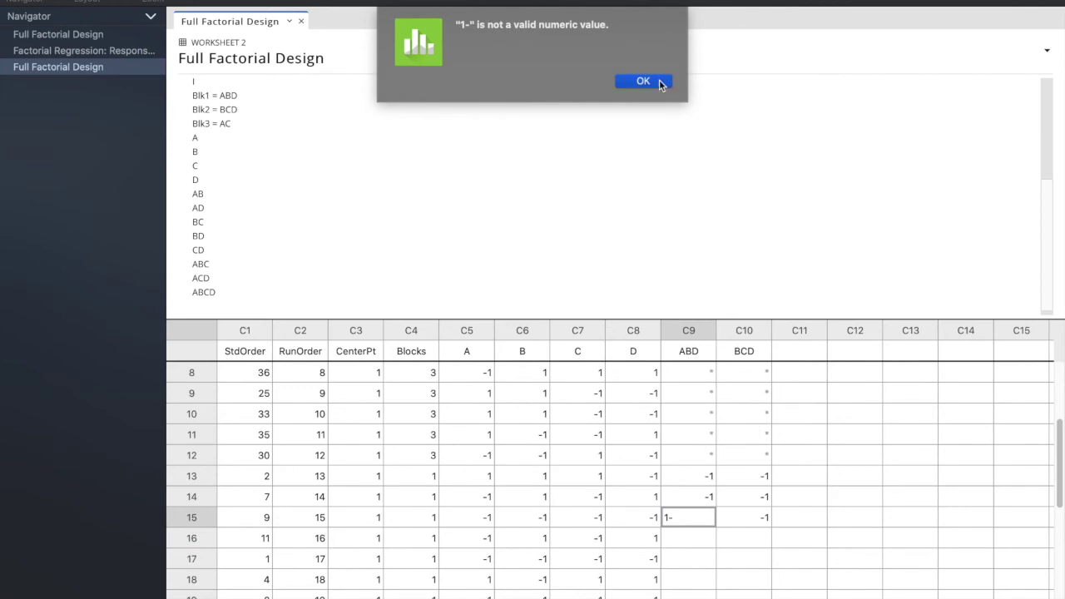
pyautogui.click(644, 80)
pyautogui.press('BackSpace')
pyautogui.press('BackSpace')
pyautogui.write('-1')
pyautogui.press('Return')
pyautogui.moveTo(690, 475); pyautogui.dragTo(690, 513)
pyautogui.moveTo(744, 476); pyautogui.dragTo(744, 515)
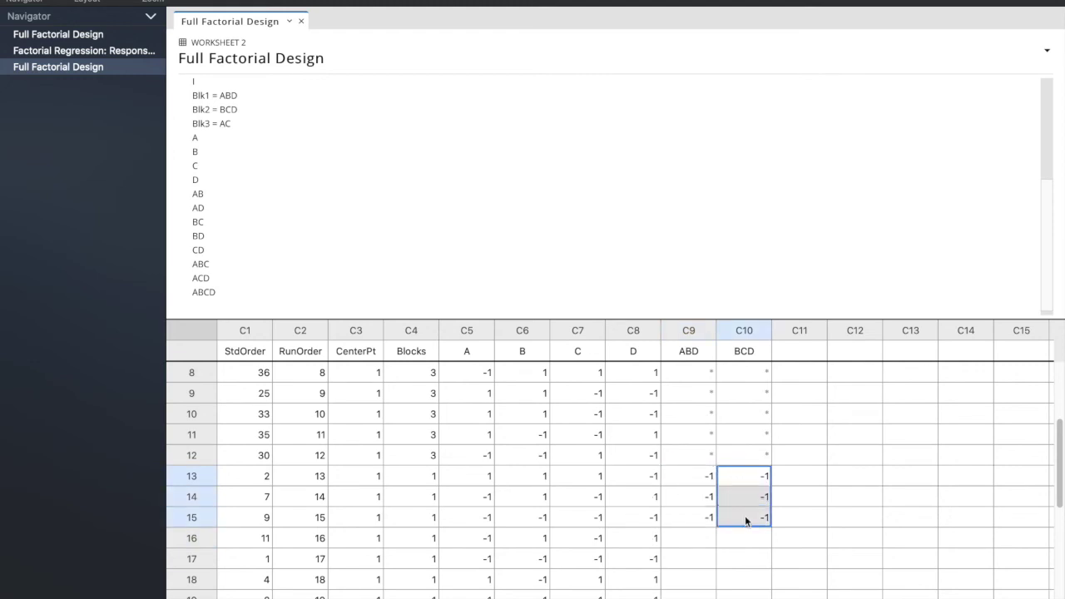
pyautogui.moveTo(696, 478); pyautogui.dragTo(694, 516)
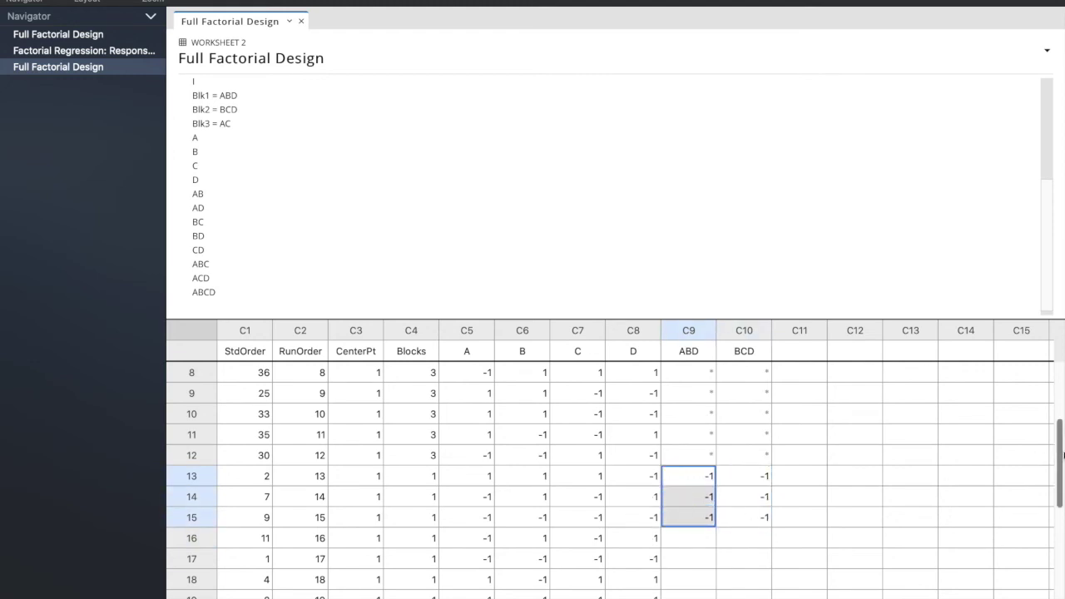
pyautogui.scroll(-4, 1059, 456)
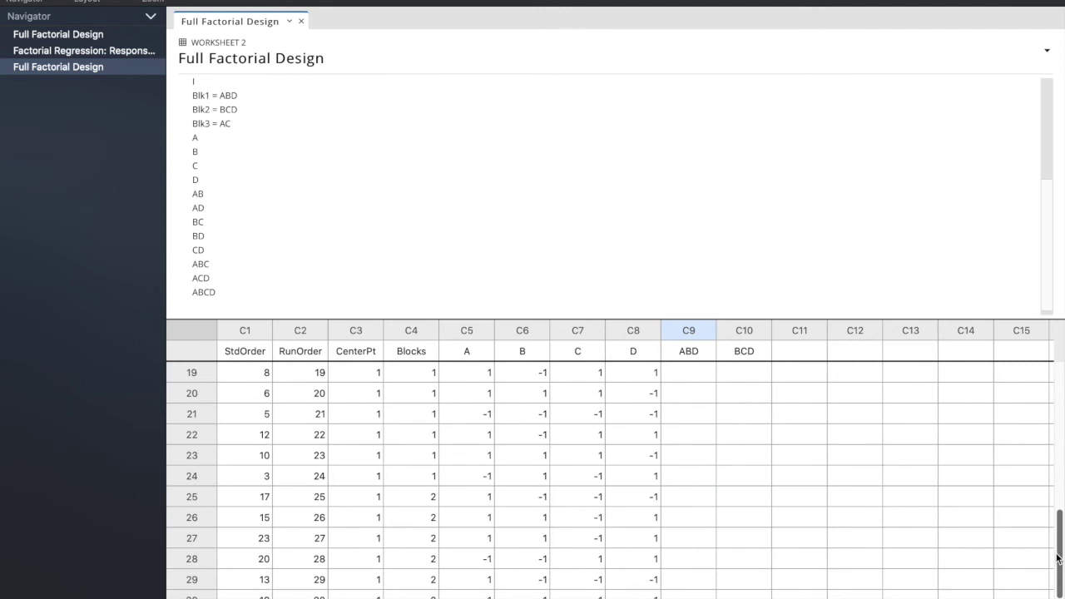
pyautogui.click(675, 504)
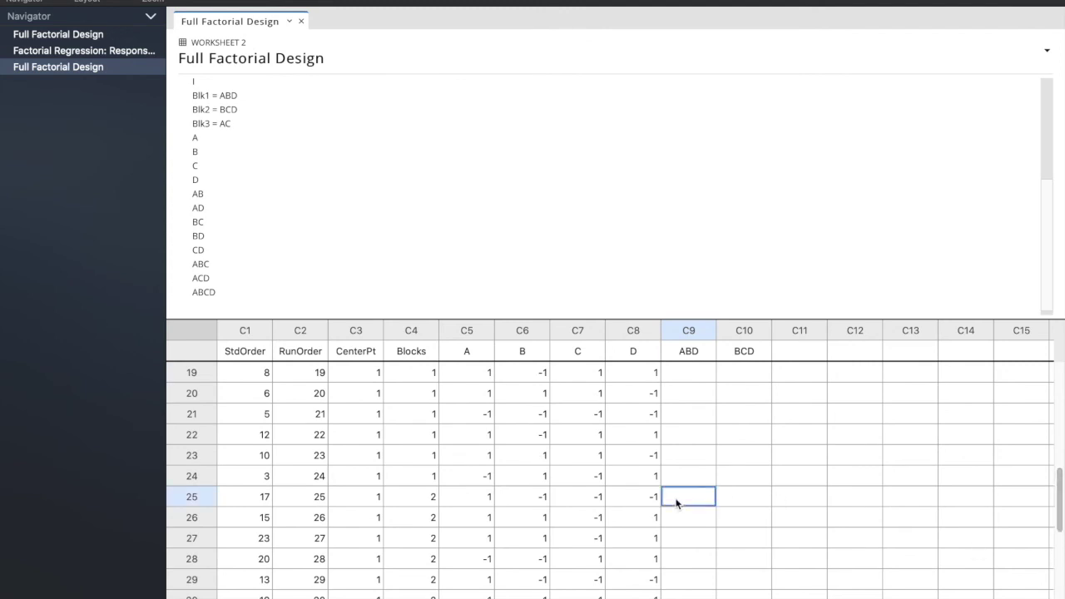
# Enter 1 as row 25's ABD sign and -1 as the BCD sign for rows 25–27.
pyautogui.write('1')
pyautogui.press('Tab')
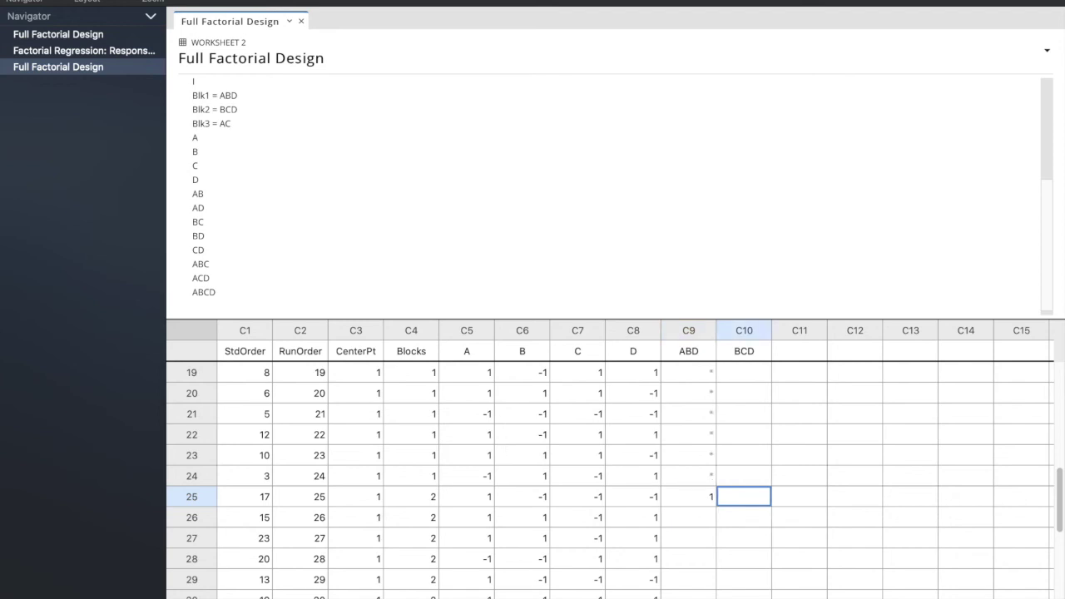
pyautogui.write('-1')
pyautogui.press('Return')
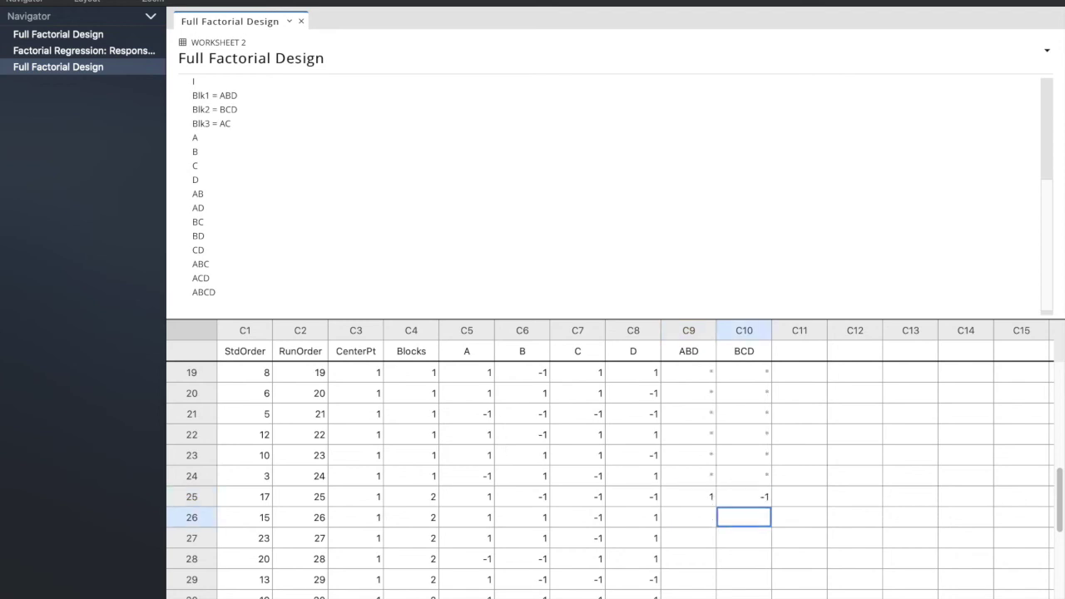
pyautogui.write('-1')
pyautogui.press('Return')
pyautogui.write('-1')
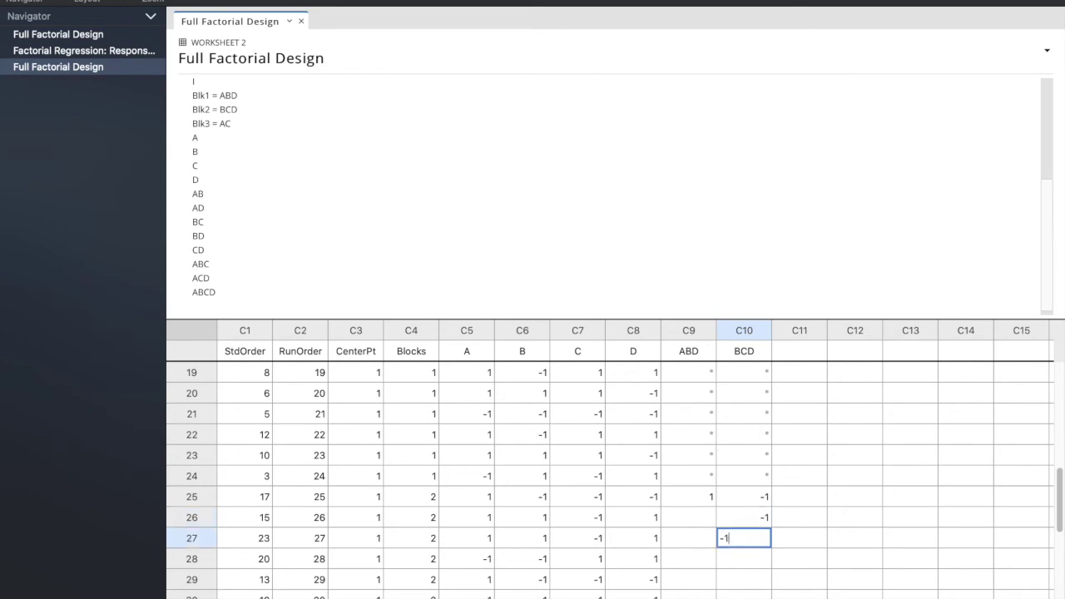
pyautogui.press('Return')
# Enter 1 as the ABD sign for rows 26 and 27.
pyautogui.click(675, 516)
pyautogui.write('1')
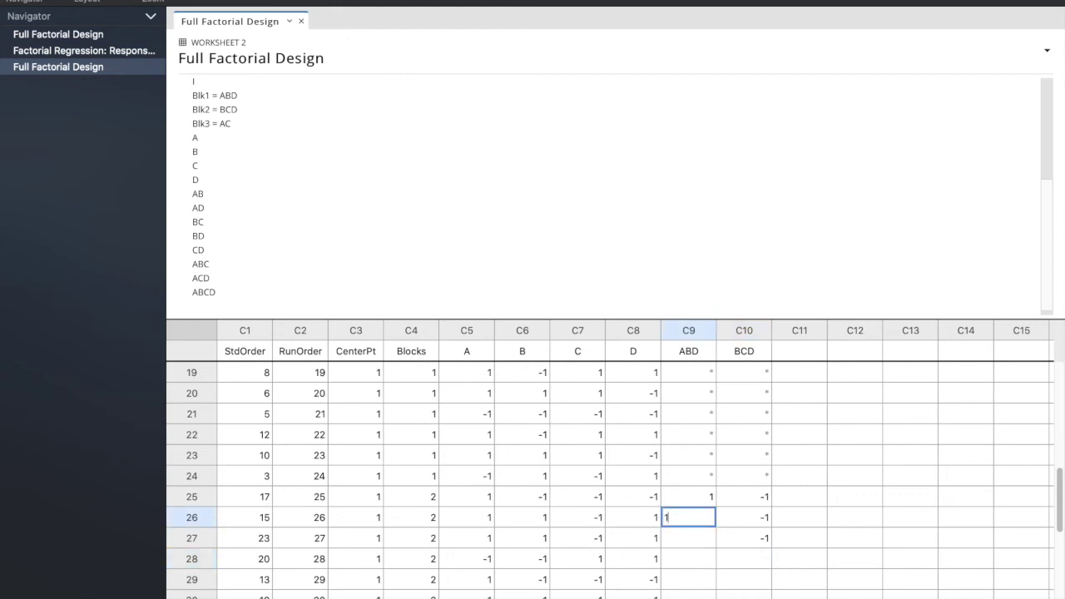
pyautogui.press('Return')
pyautogui.write('1')
pyautogui.press('Return')
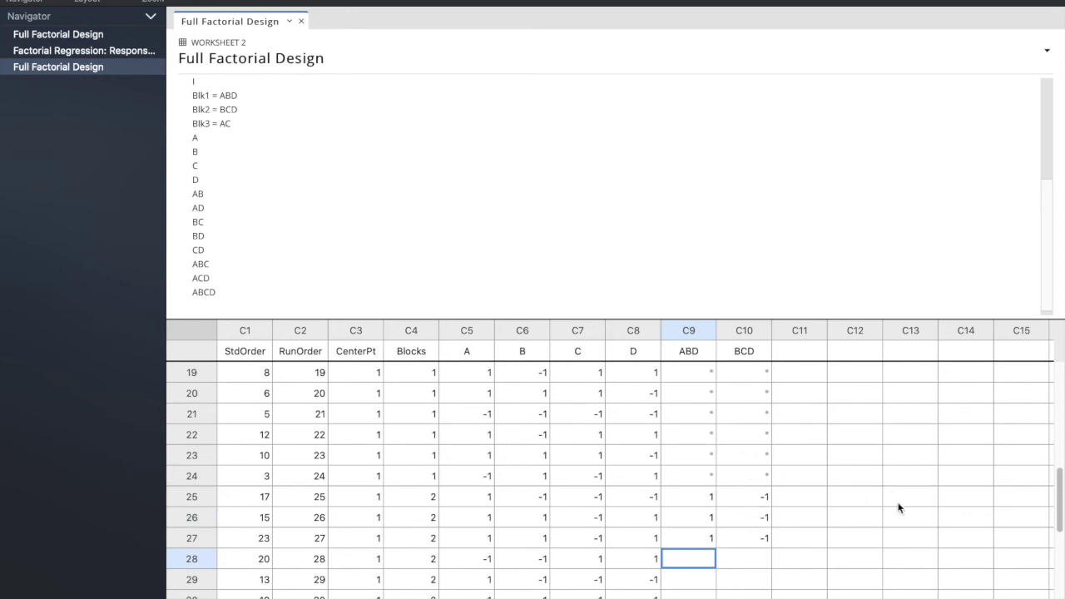
pyautogui.moveTo(1058, 502); pyautogui.dragTo(1059, 554)
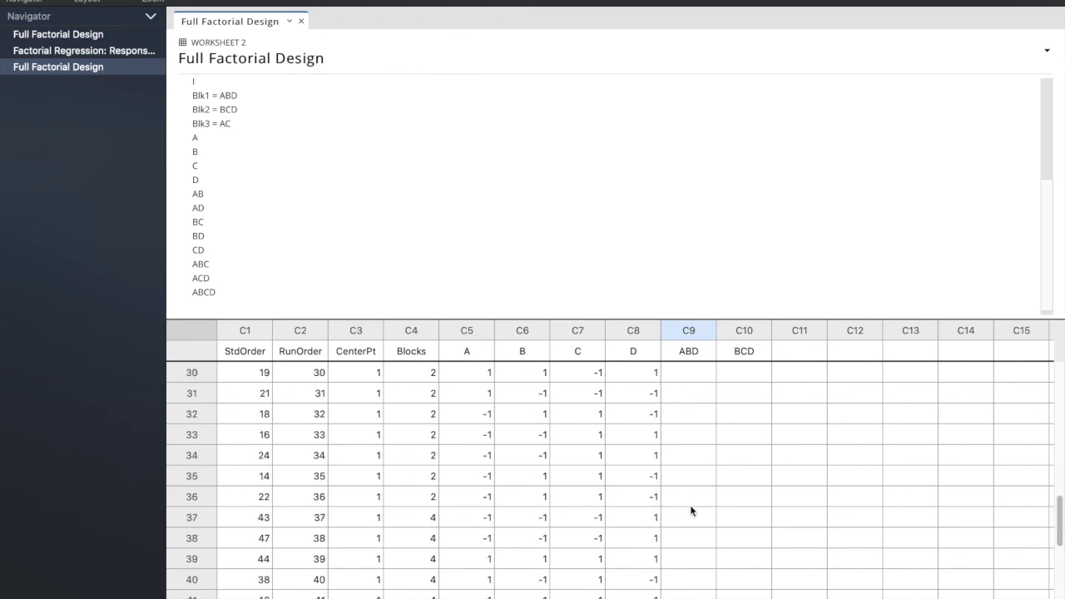
pyautogui.moveTo(1058, 506); pyautogui.dragTo(1059, 485)
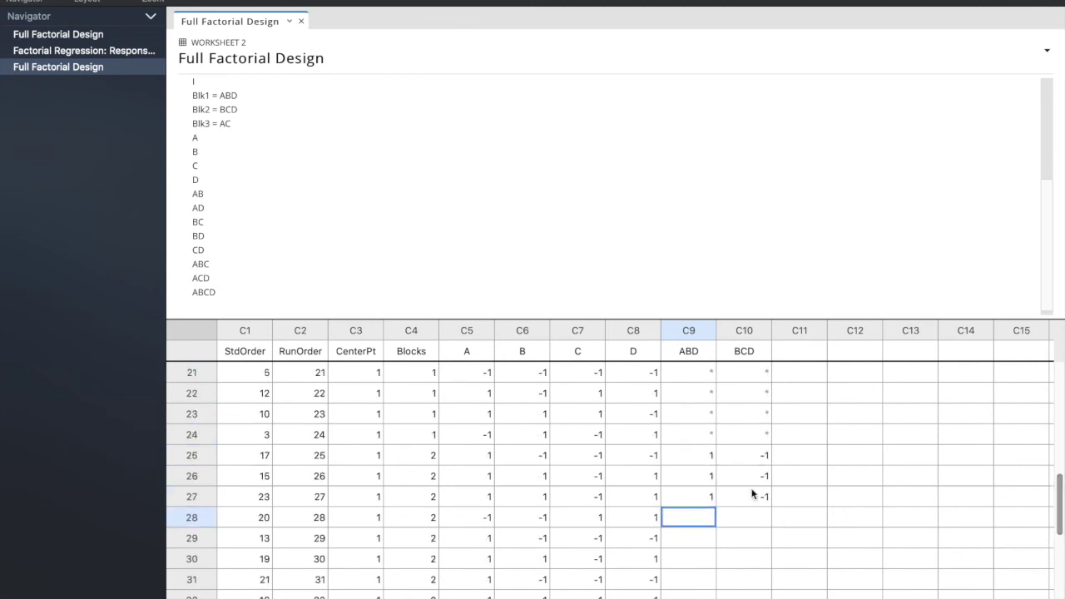
pyautogui.moveTo(756, 460); pyautogui.dragTo(698, 502)
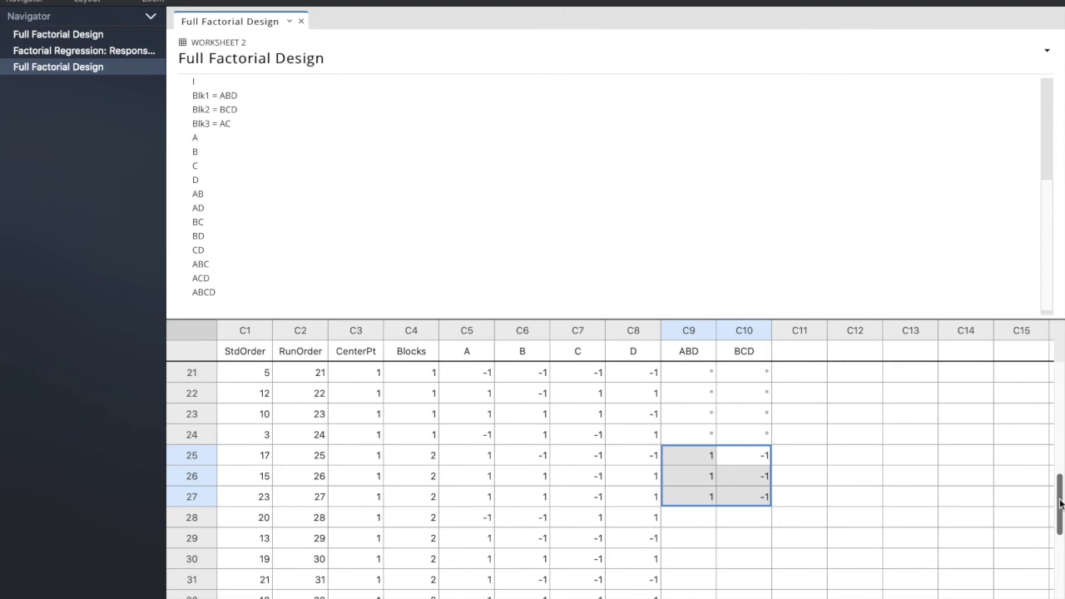
pyautogui.scroll(1, 1060, 503)
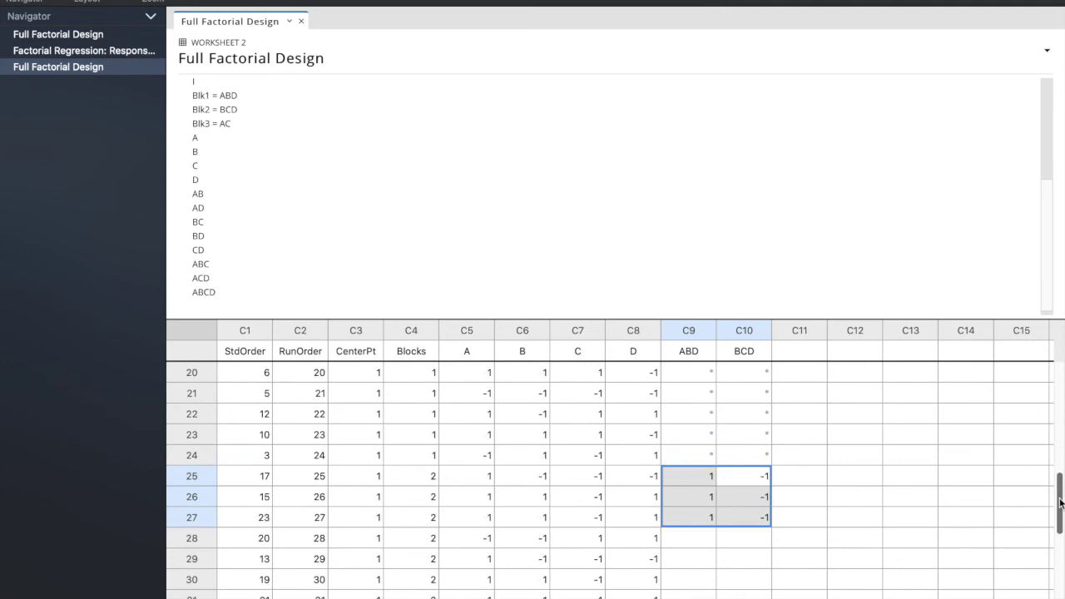